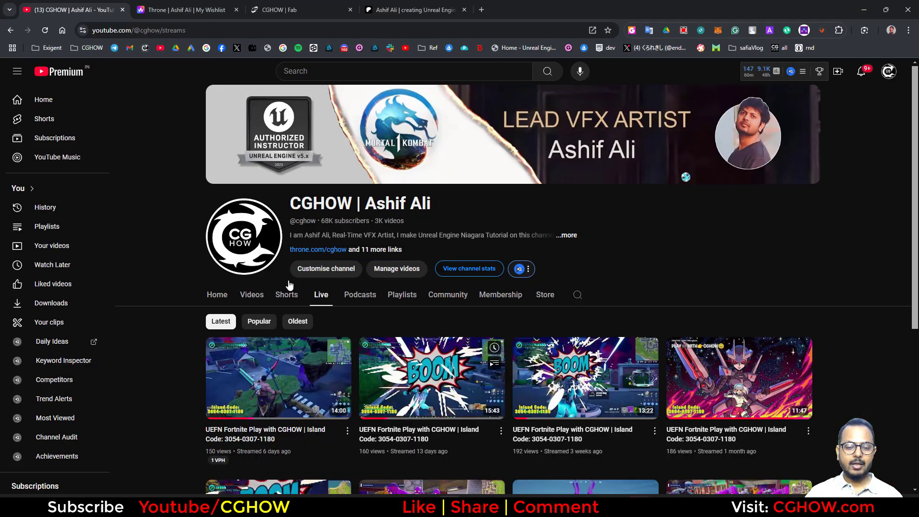
- Look through the Throne wishlist, the CGHOW product page on Fab and the Patreon shop
click(168, 4)
scroll(255, 212, down, 5)
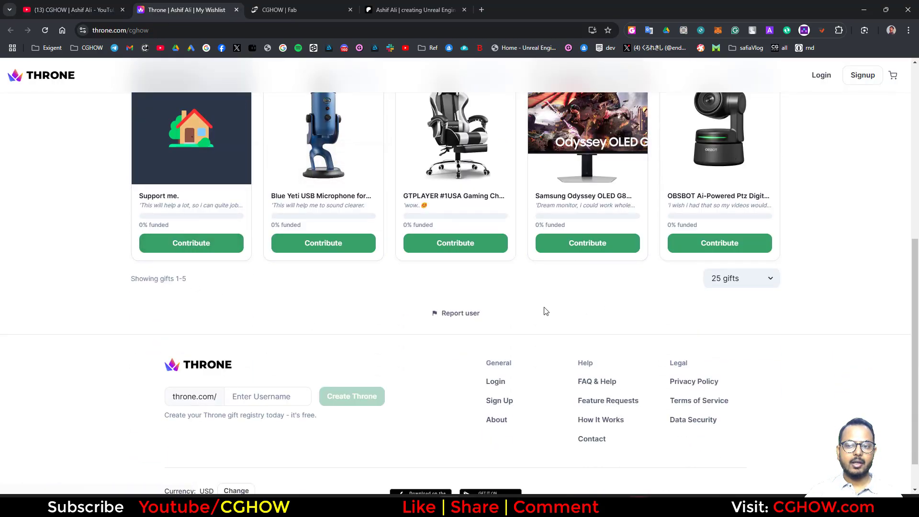
scroll(506, 302, up, 4)
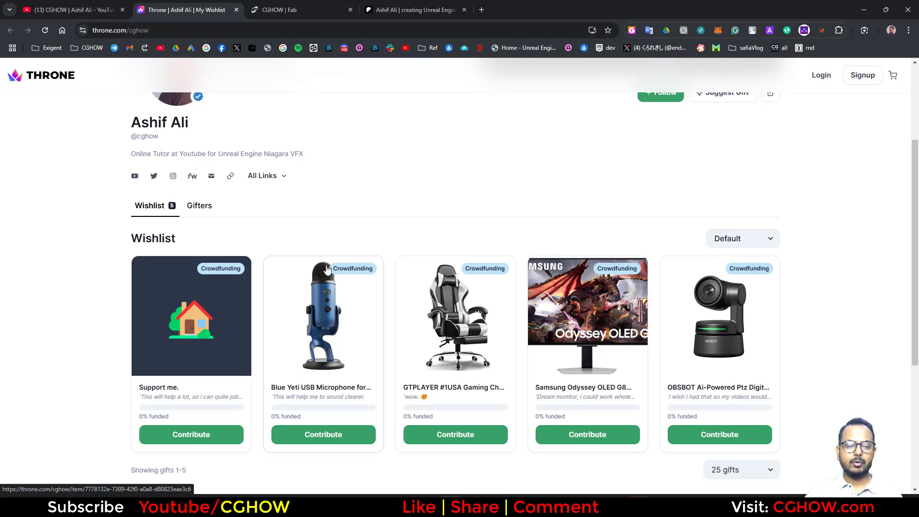
click(251, 6)
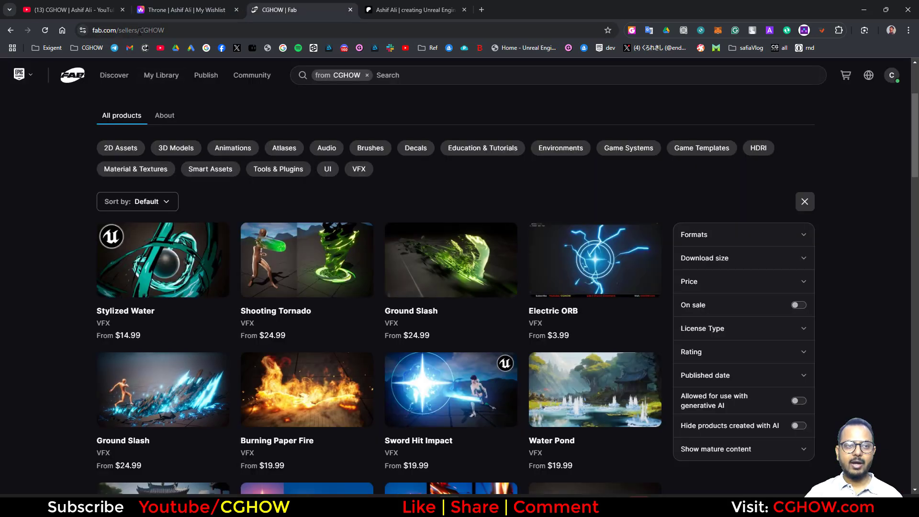
scroll(382, 222, down, 20)
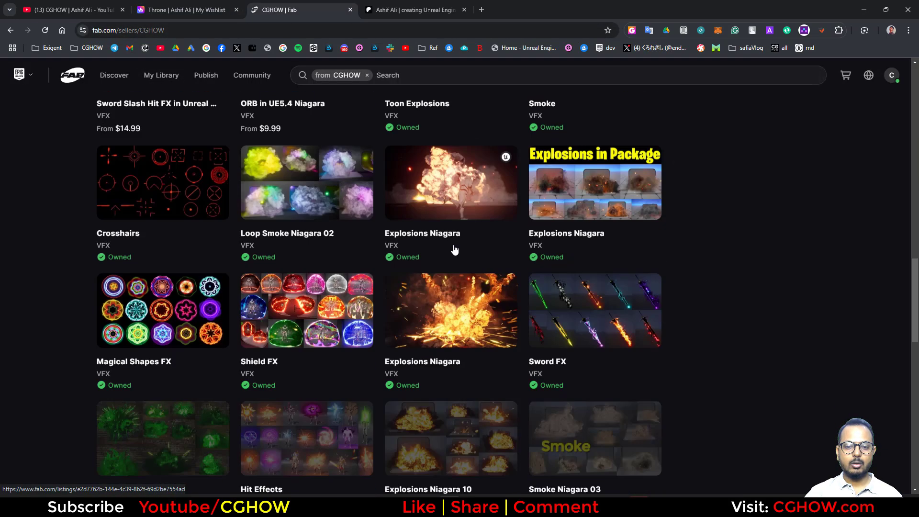
scroll(450, 249, down, 10)
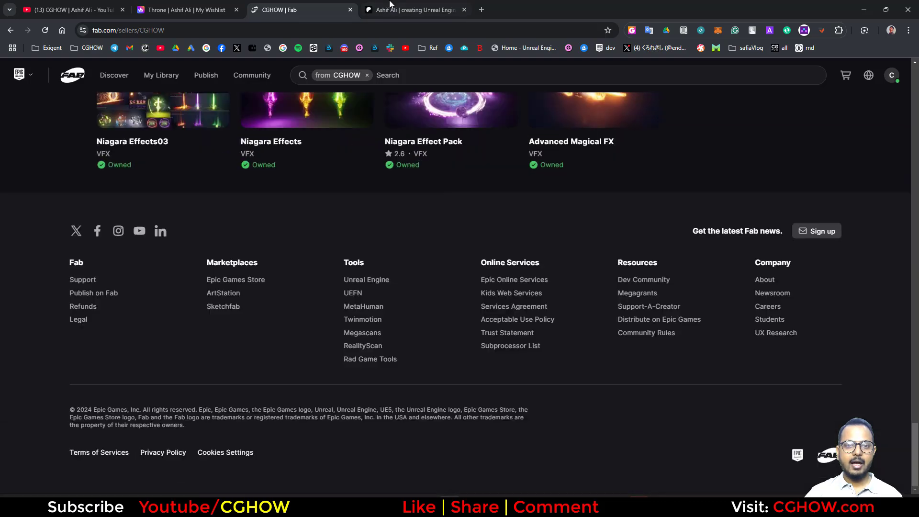
key(ctrl+Tab)
scroll(338, 313, down, 20)
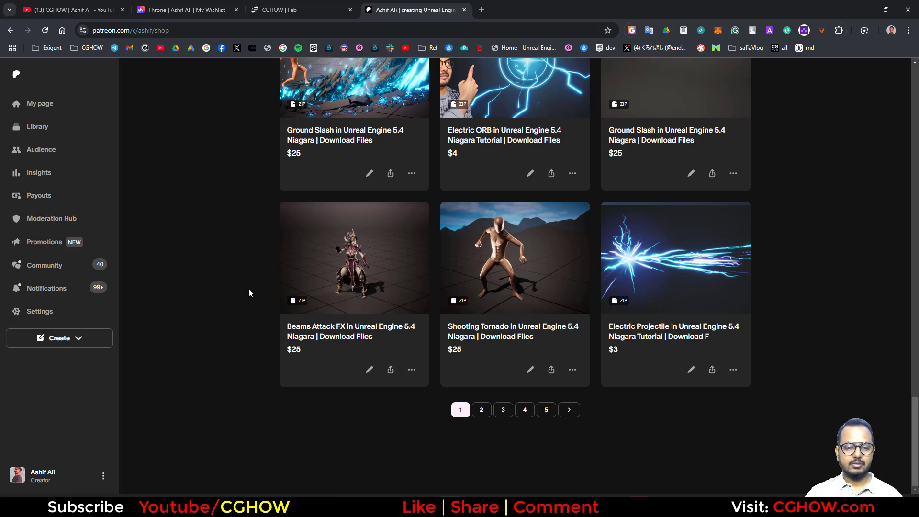
scroll(268, 257, up, 3)
- Switch to Unreal Editor, create a material named M_Smoke in the Smoke folder, and preview it on a plane
click(80, 8)
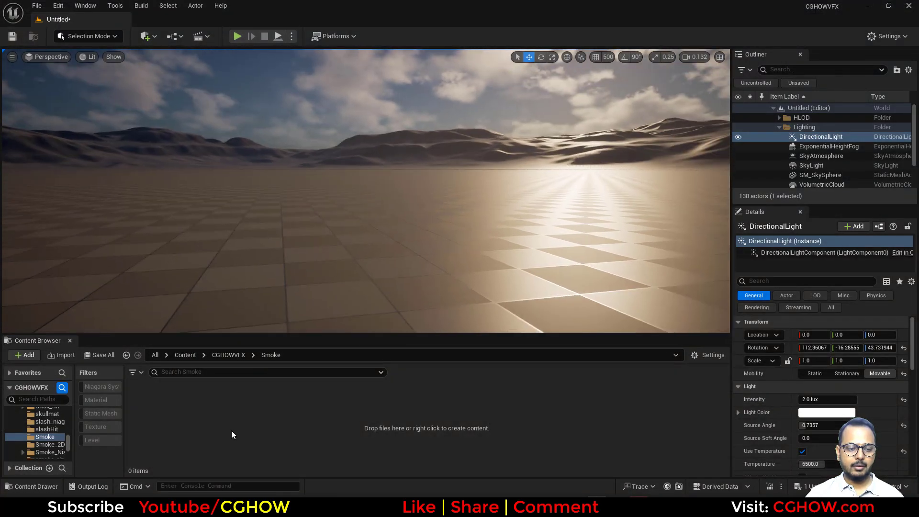
right_click(224, 426)
click(274, 171)
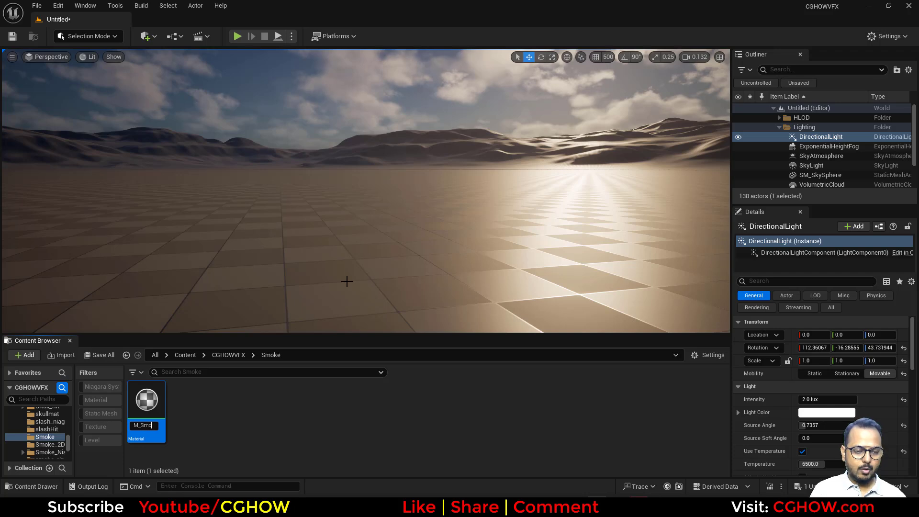
key(Return)
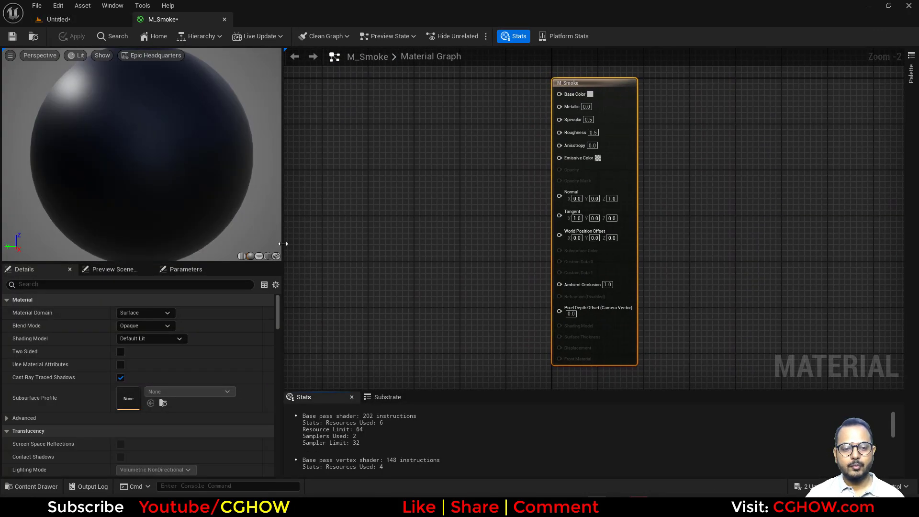
click(258, 256)
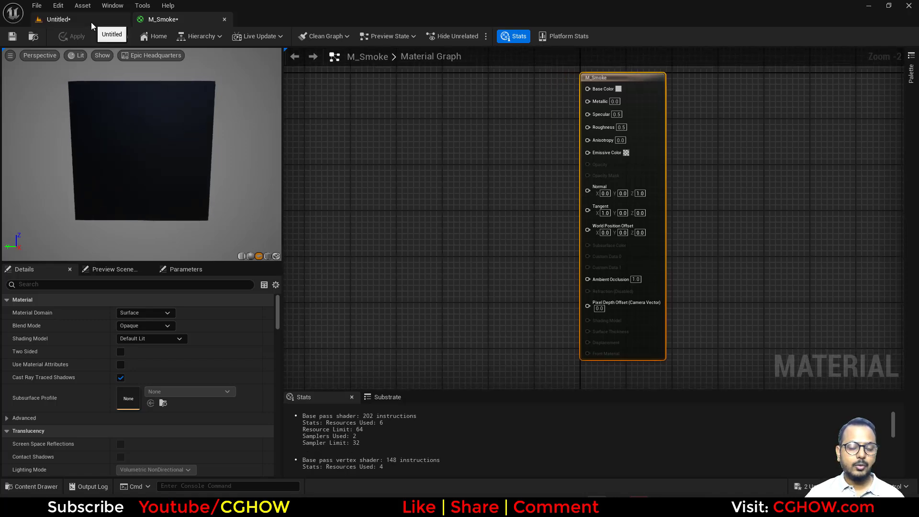
- Search the whole Content folder for "noise", limit the results to textures, and browse them for a smoke-like pattern
click(91, 22)
scroll(65, 421, up, 10)
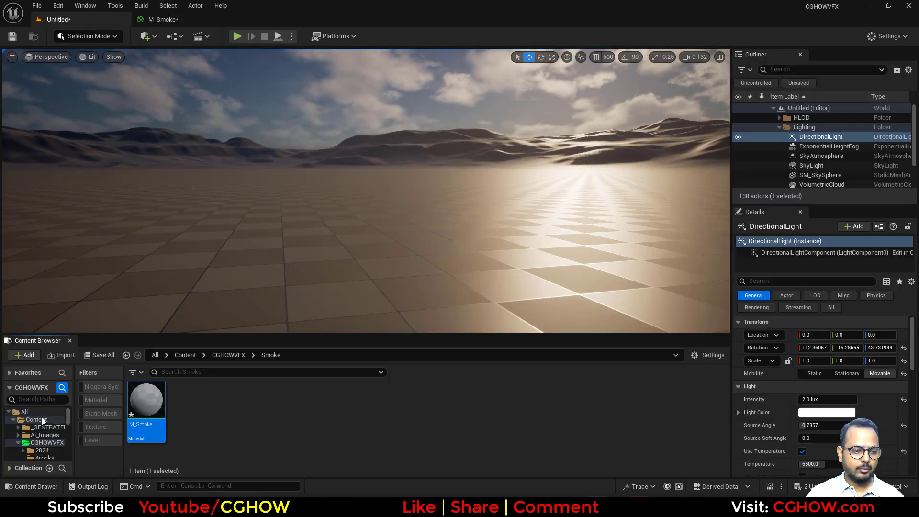
click(38, 419)
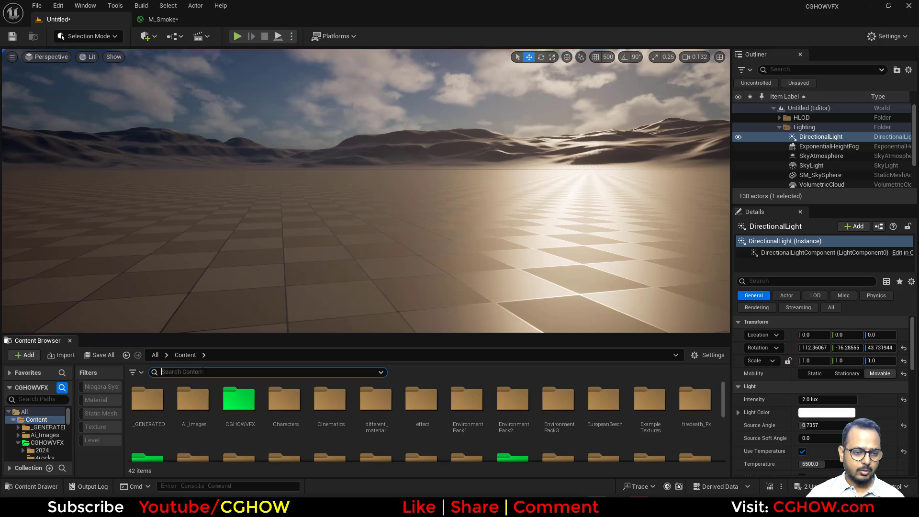
click(100, 427)
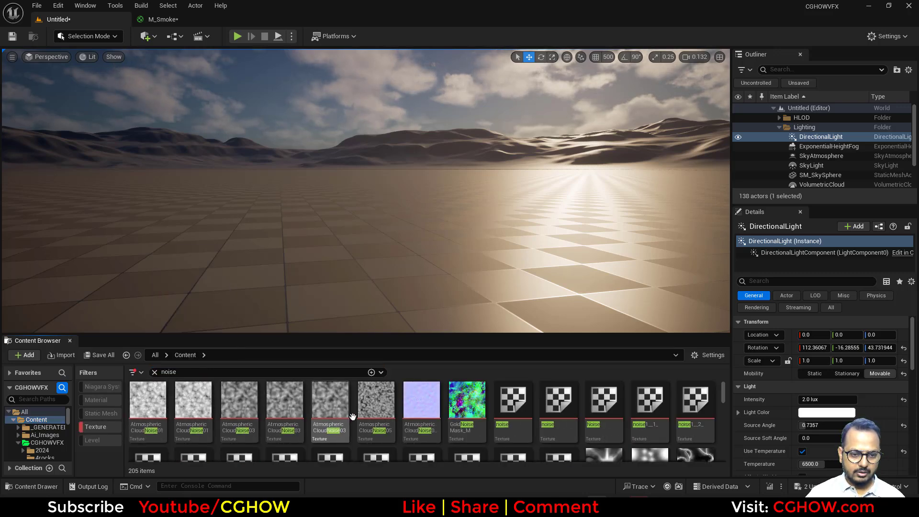
scroll(357, 407, down, 3)
scroll(566, 426, up, 5)
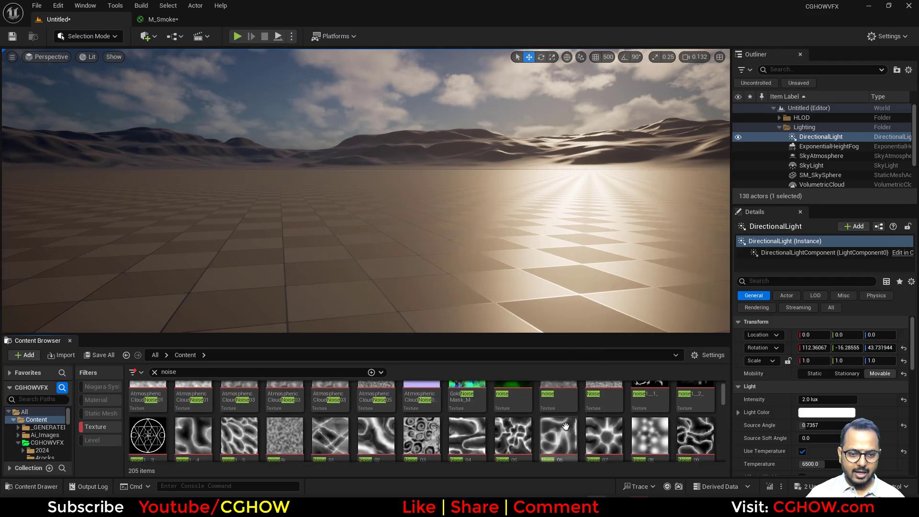
scroll(623, 408, down, 5)
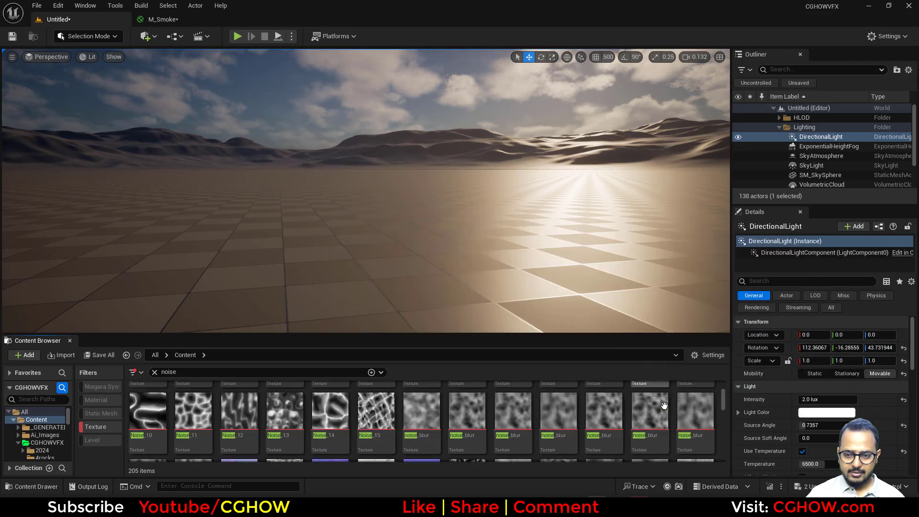
scroll(463, 403, up, 1)
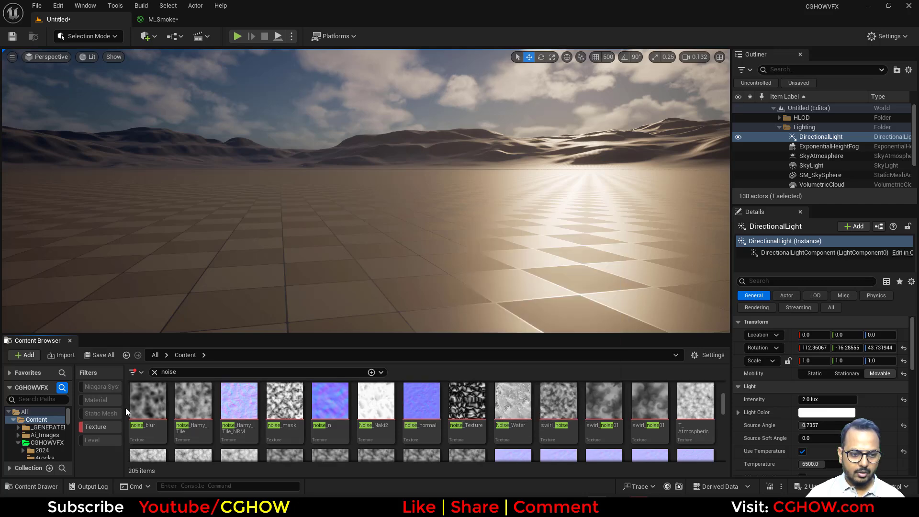
- Inspect the swirl_noise texture, close it, and open the T_Noise texture from the FX_1/Poster/1 folder
double_click(558, 401)
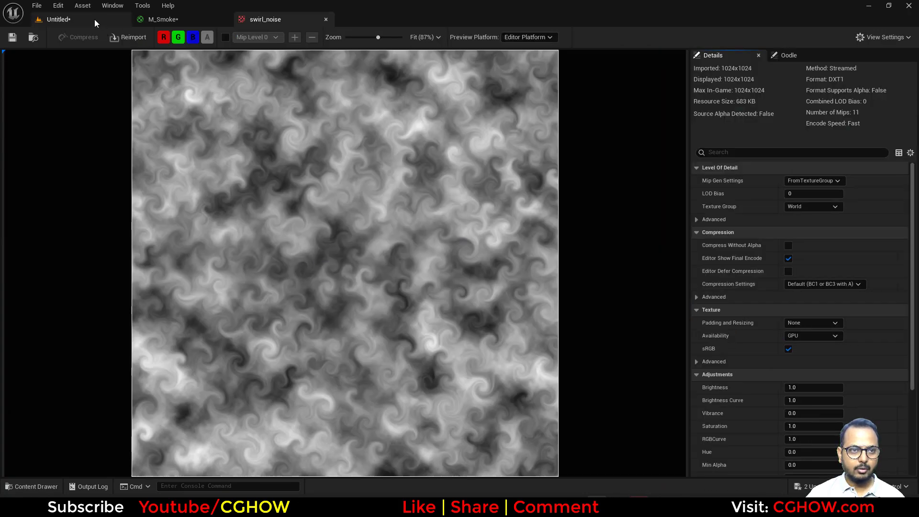
click(96, 22)
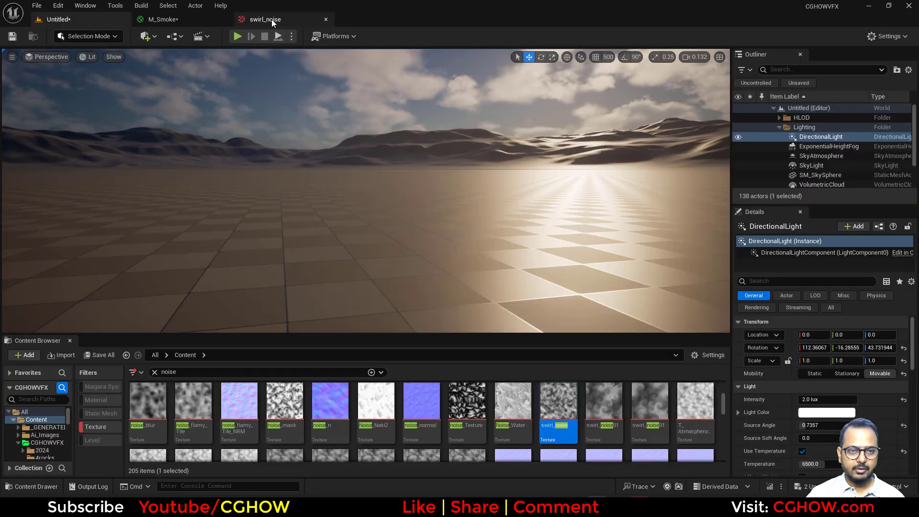
scroll(454, 392, down, 2)
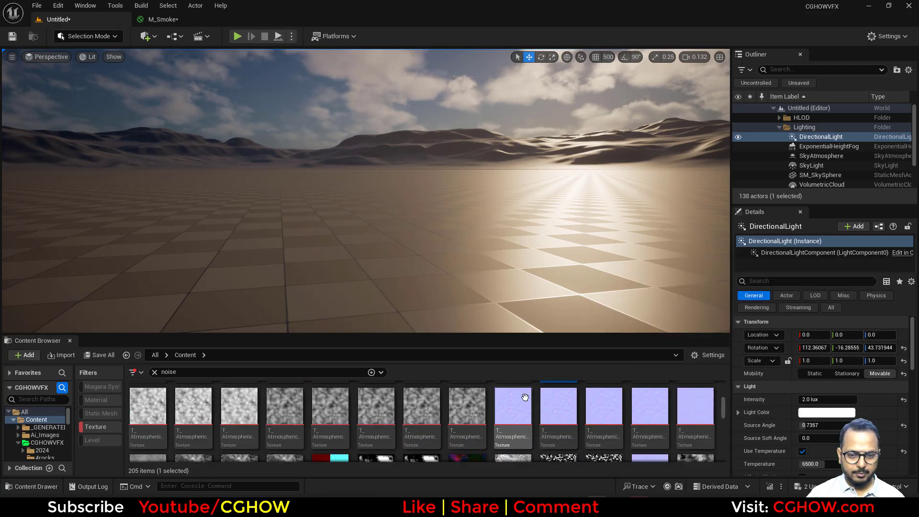
scroll(460, 400, up, 3)
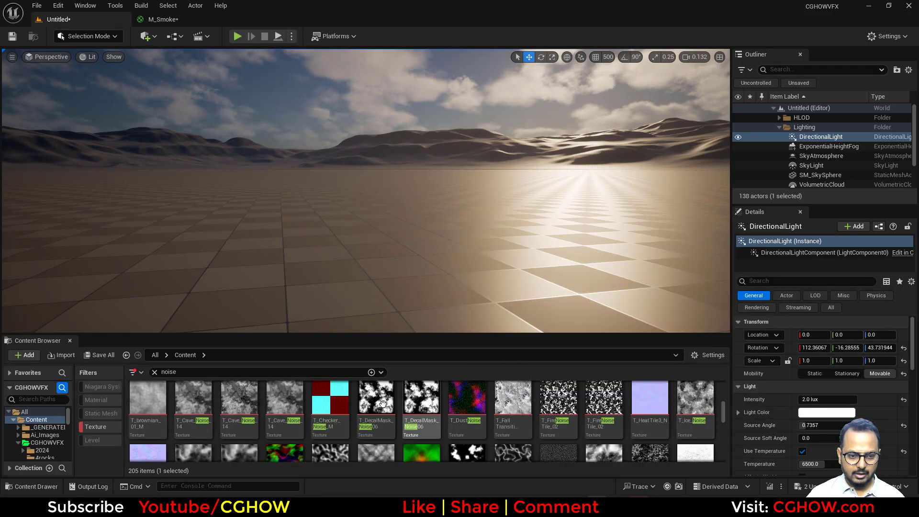
scroll(298, 405, down, 1)
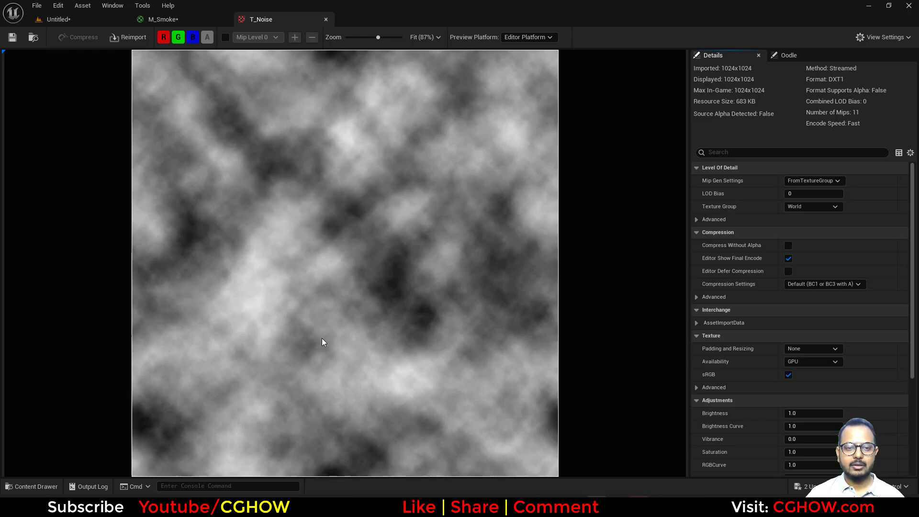
- Add a Texture Sample using T_Noise to the M_Smoke material graph
click(158, 20)
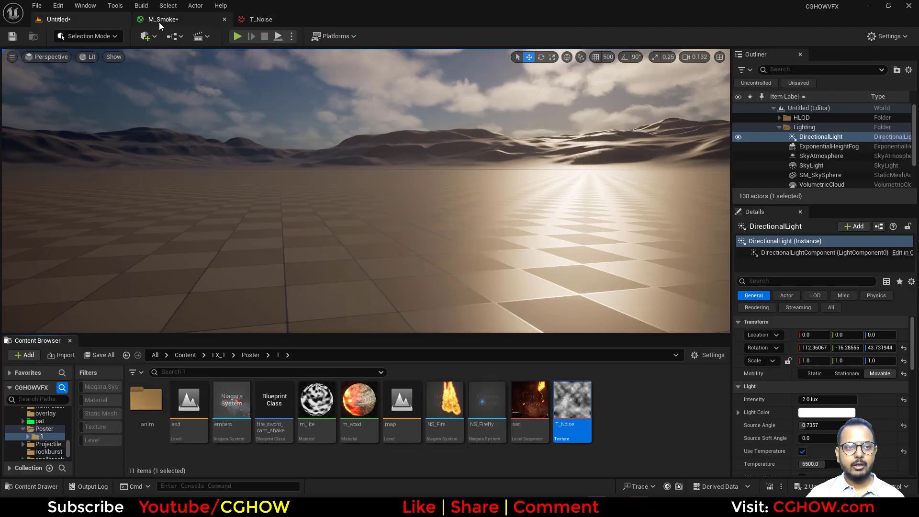
key(t)
click(390, 171)
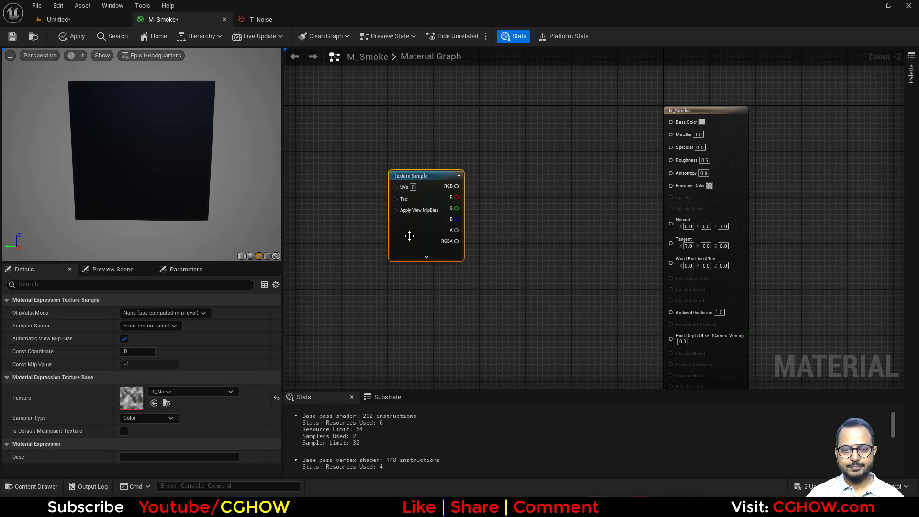
drag(409, 236, 409, 315)
right_click(399, 183)
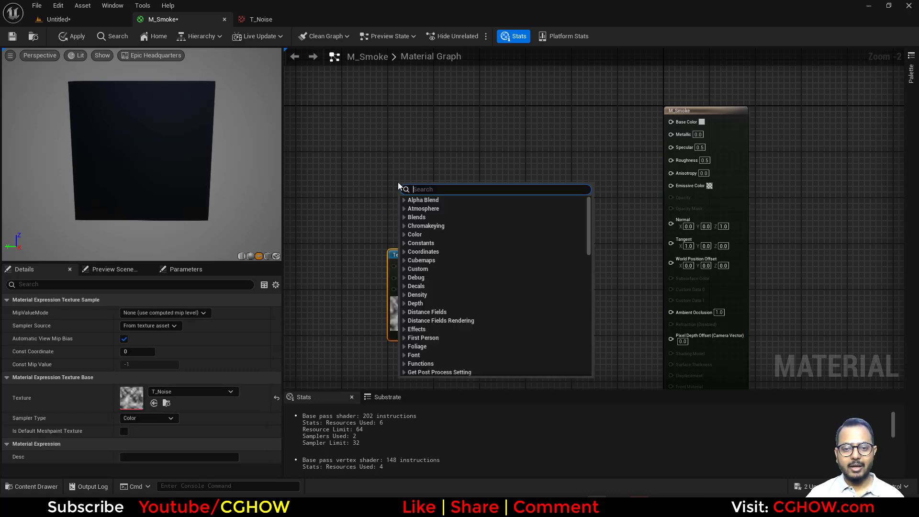
text(noi)
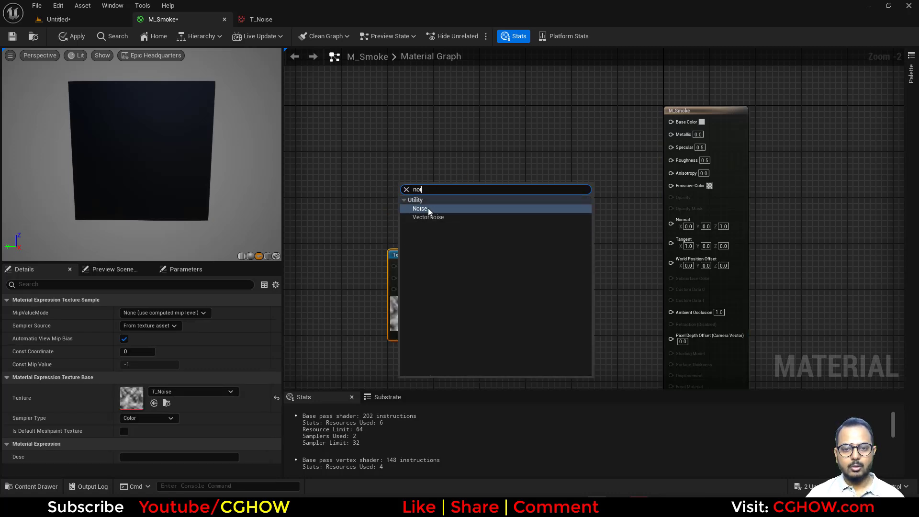
click(430, 209)
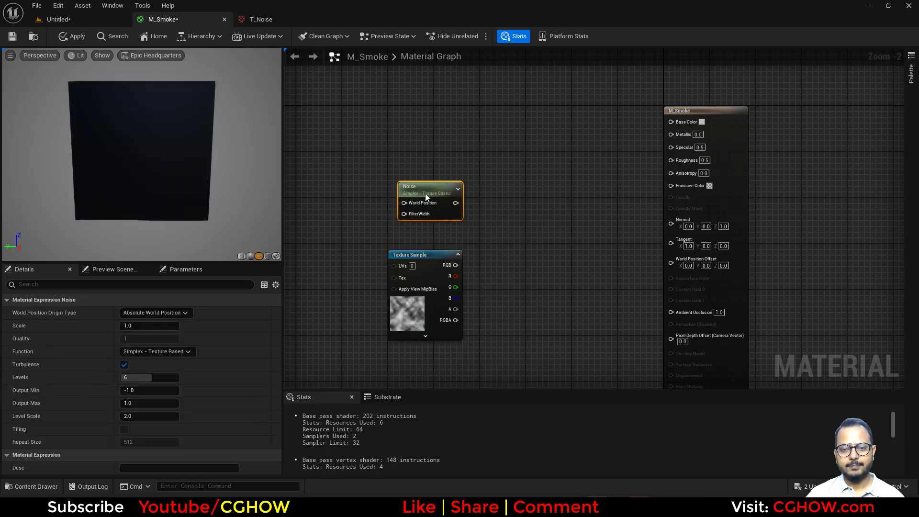
key(Delete)
- Set the M_Smoke material's blend mode to Translucent and make it two-sided
drag(425, 298, 450, 236)
click(734, 123)
click(143, 326)
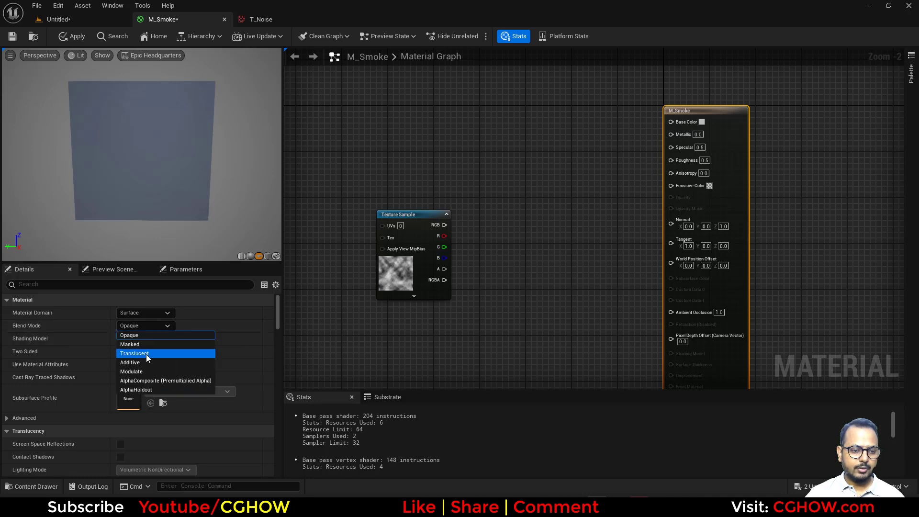
click(145, 355)
click(121, 352)
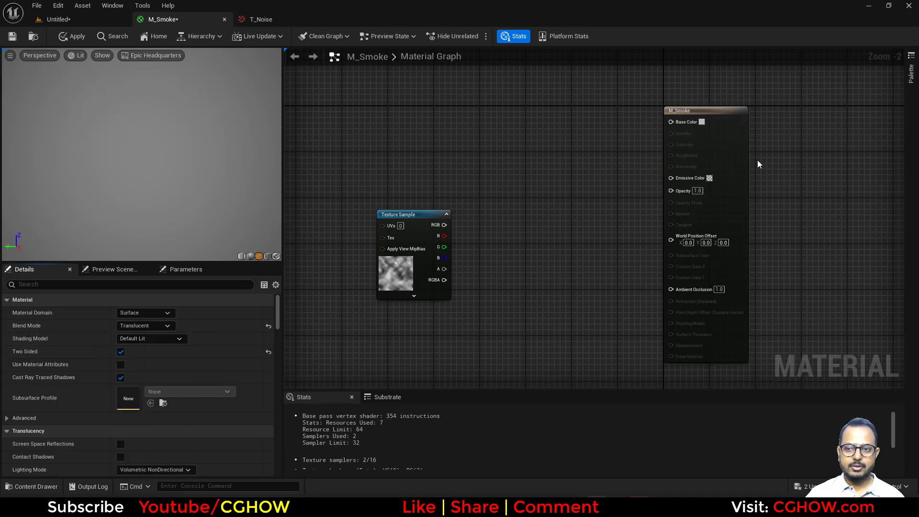
- Connect the Texture Sample's red channel to Base Color and arrange the nodes to leave room before it
drag(444, 236, 671, 122)
drag(414, 268, 512, 164)
right_drag(403, 180, 537, 234)
- Add a Panner that drives the Texture Sample's UVs and set its Speed Y to 0.464
click(379, 147)
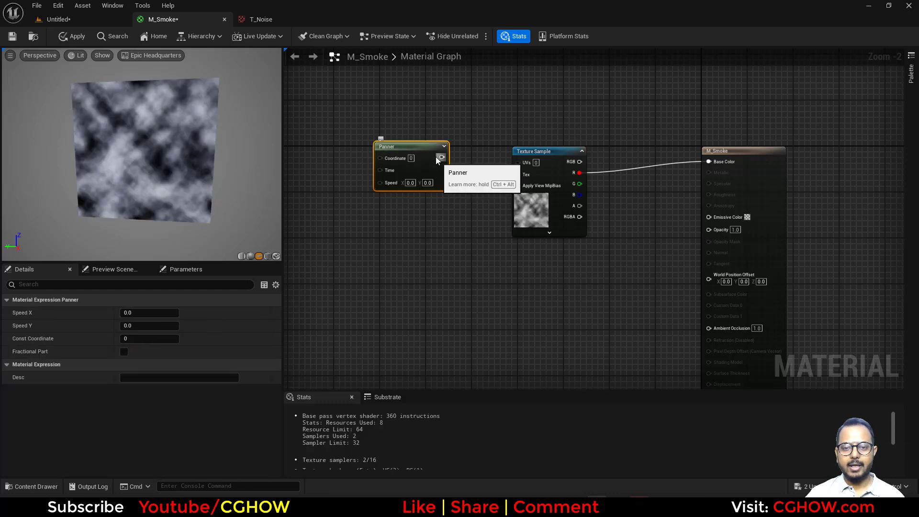
key(q)
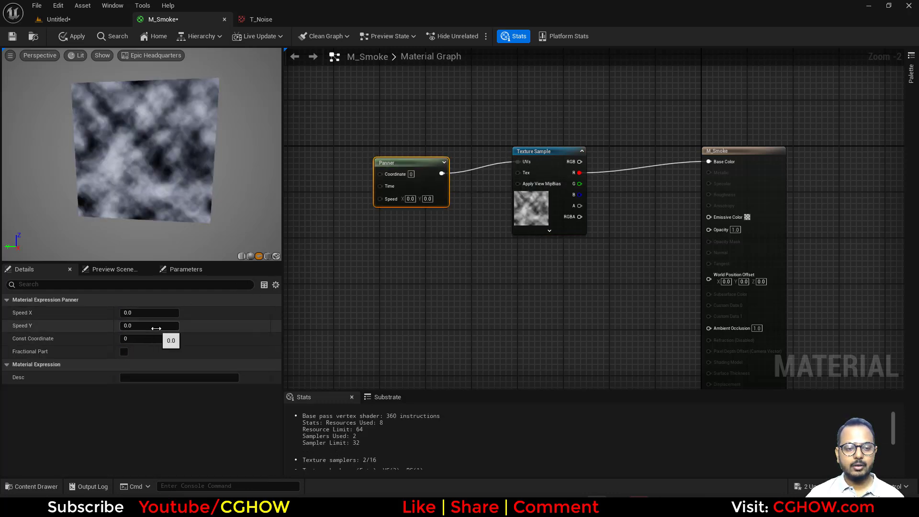
drag(157, 329, 397, 383)
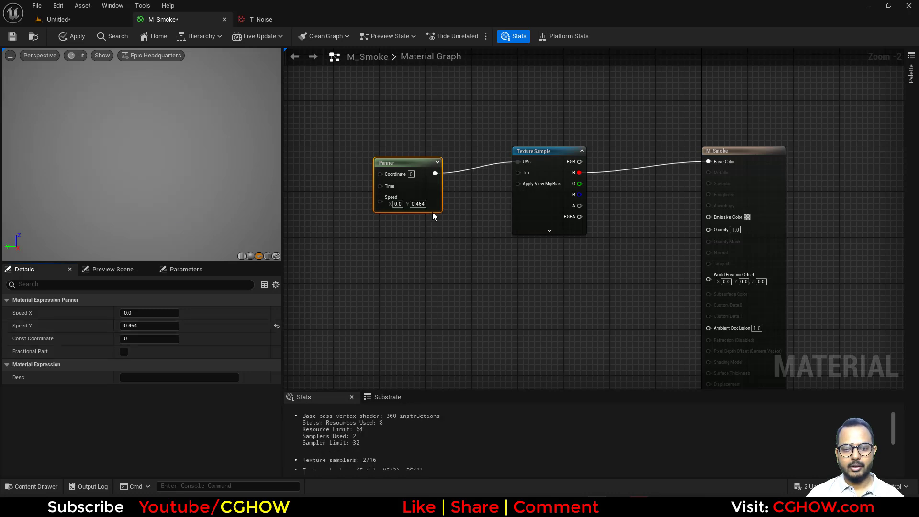
drag(536, 151, 519, 152)
click(10, 56)
click(374, 246)
- Duplicate the Panner and Texture Sample pair below the original and set the copied Panner's speed to X 0.2, Y 0
drag(405, 126, 570, 271)
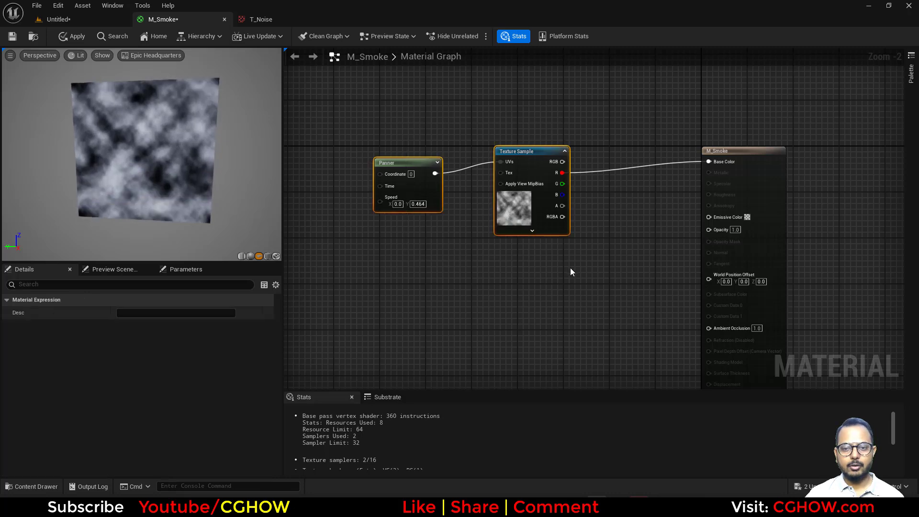
key(ctrl+c)
key(ctrl+v)
click(424, 348)
text(0)
click(415, 343)
text(.2)
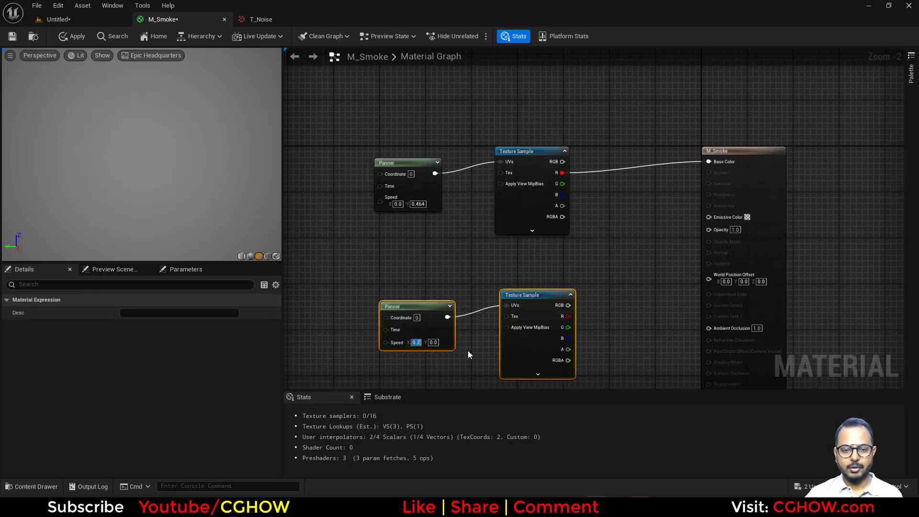
- Combine the red channels of both Texture Samples with an Add node and connect the result to Base Color
click(602, 260)
click(602, 245)
drag(568, 317, 563, 173)
drag(638, 245, 710, 163)
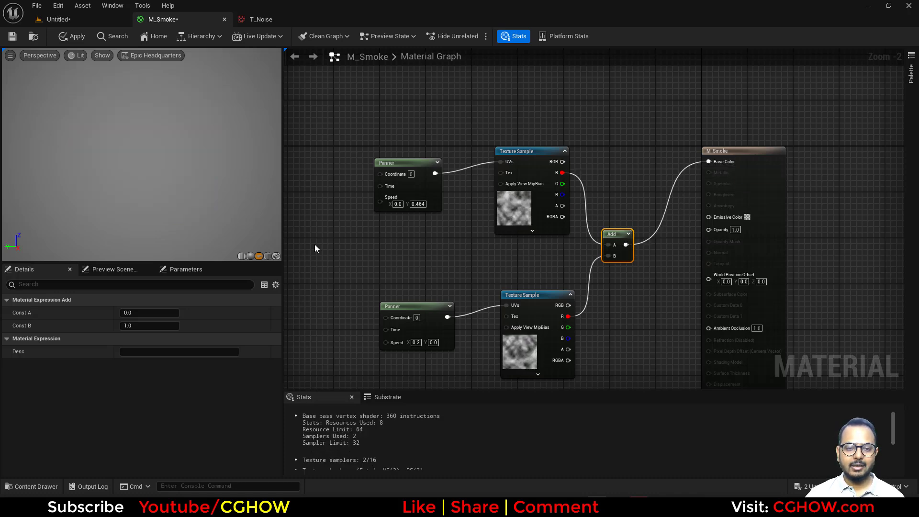
right_drag(417, 275, 408, 269)
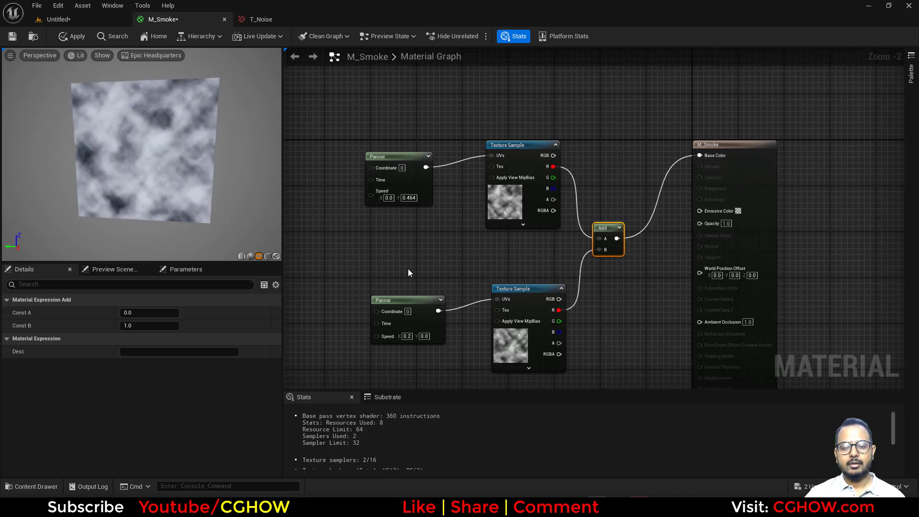
- Delete the lower Panner and Texture Sample pair together with the Add node
drag(408, 269, 581, 321)
key(Delete)
click(603, 231)
right_drag(466, 154, 475, 191)
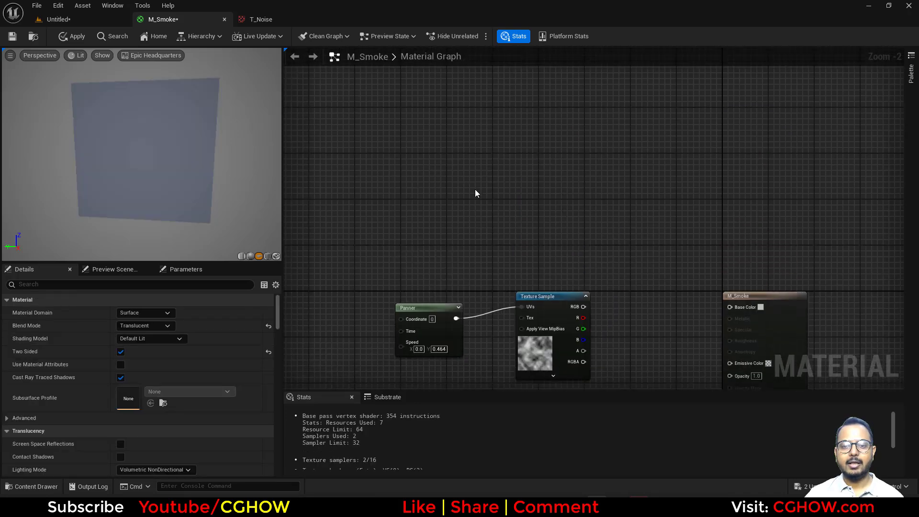
- Add a NormalFromHeightmapChaos function node in the empty space above the Texture Sample
right_click(475, 189)
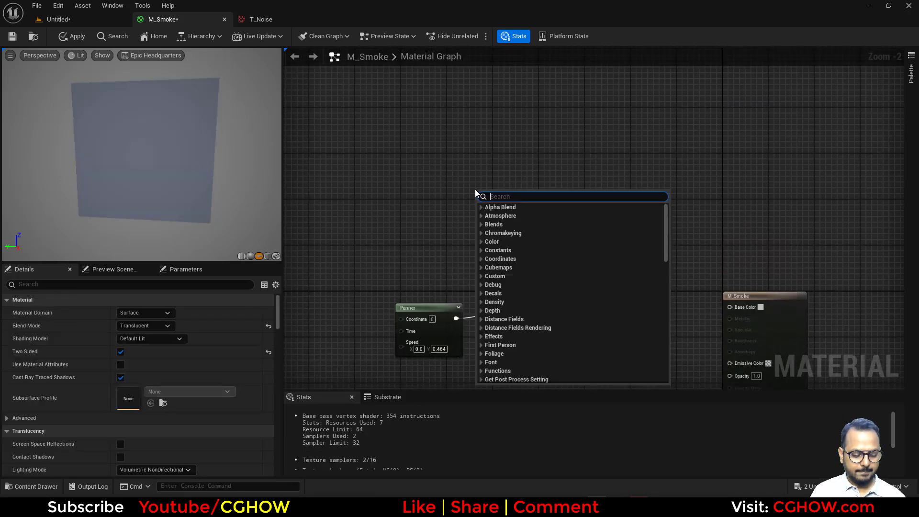
text(chaos)
key(Return)
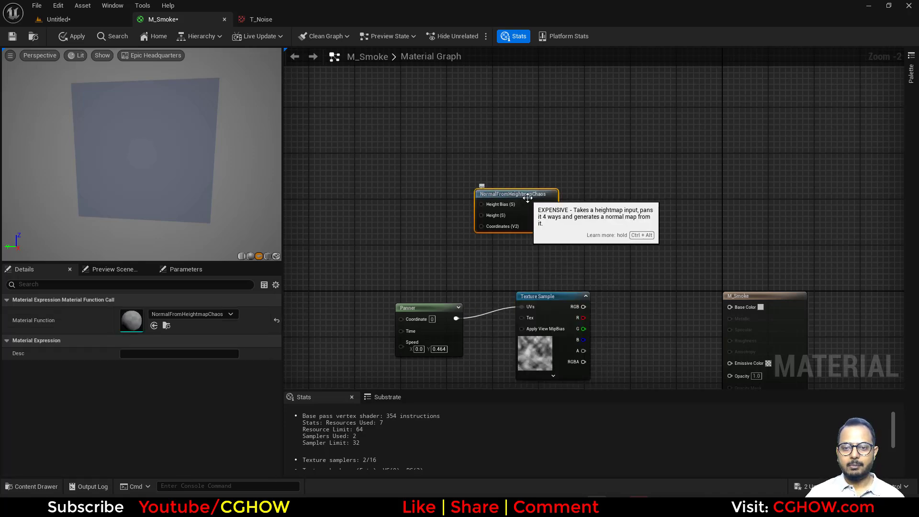
- Open the NormalFromHeightmapChaos function graph and copy its middle Motion_4WayChaos node
scroll(470, 250, down, 1)
right_drag(382, 273, 688, 280)
scroll(688, 279, down, 6)
scroll(551, 239, up, 6)
click(616, 273)
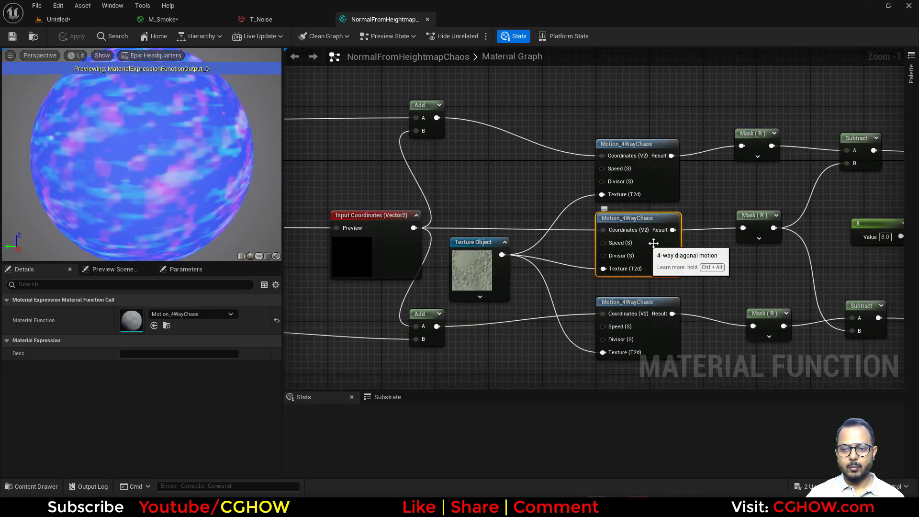
- Close the function graph, paste Motion_4WayChaos into M_Smoke and delete the NormalFromHeightmapChaos node
click(427, 19)
click(164, 19)
click(366, 165)
key(ctrl+v)
click(523, 201)
key(Delete)
- Delete the Panner and place the Texture Sample just before the Motion_4WayChaos node
drag(409, 188, 484, 211)
right_drag(513, 258, 518, 188)
click(464, 260)
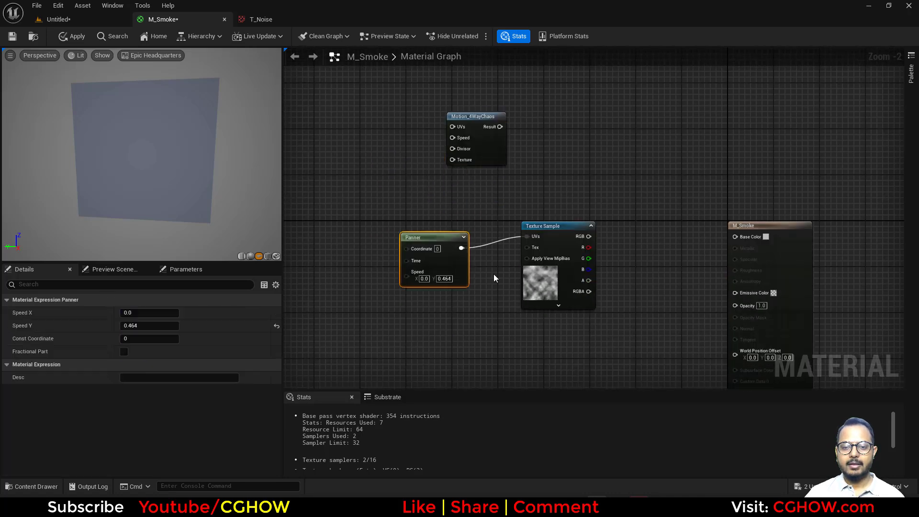
key(Delete)
drag(525, 286, 324, 246)
- Convert the Texture Sample to a Texture Object, feed it into Motion_4WayChaos's Texture input and connect Result to Base Color
right_click(355, 247)
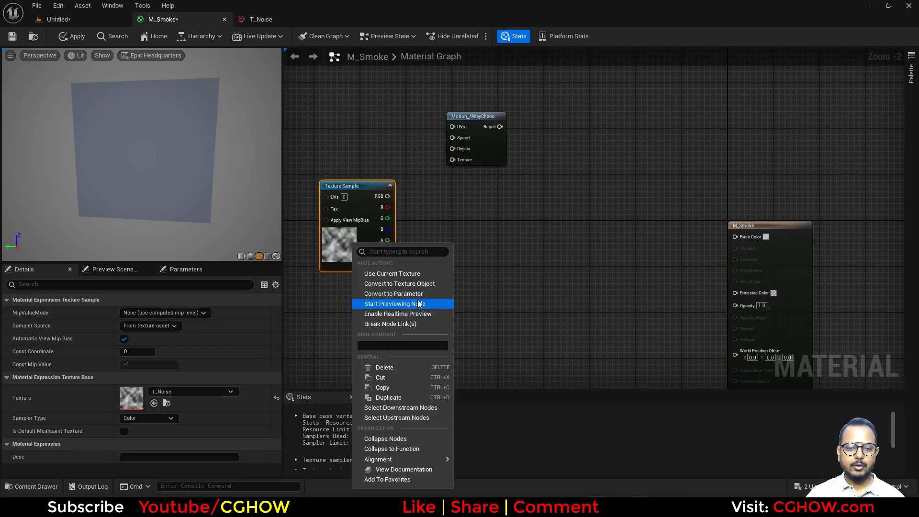
click(434, 286)
drag(365, 196, 453, 160)
drag(500, 126, 735, 236)
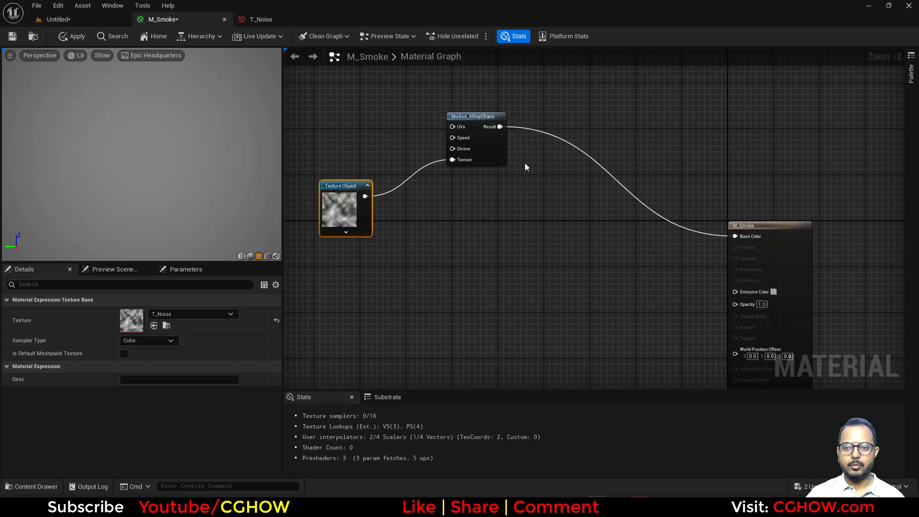
- Arrange the Texture Object, Motion_4WayChaos and M_Smoke nodes into a compact row and inspect the moving noise in the preview
drag(496, 150, 628, 247)
drag(334, 212, 512, 277)
scroll(174, 199, up, 4)
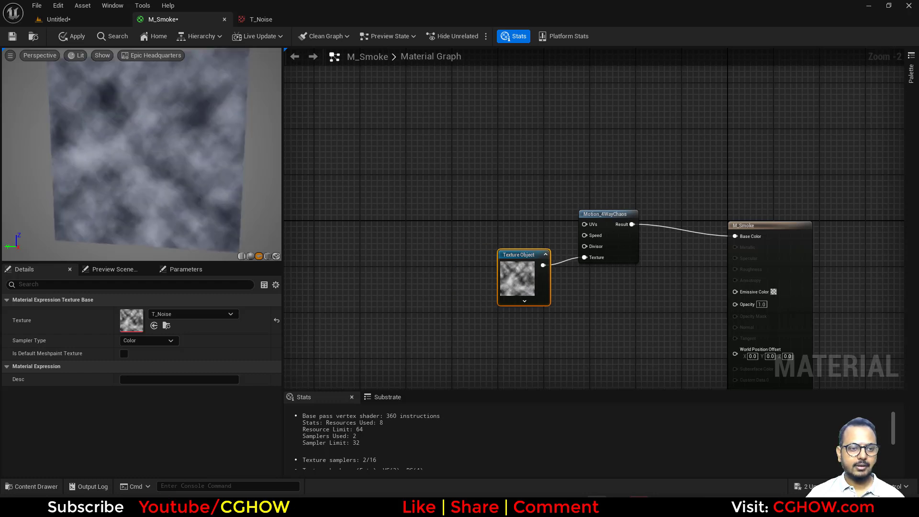
mouse_move(143, 163)
mouse_down()
mouse_move(151, 163)
mouse_move(142, 163)
mouse_up()
right_drag(142, 163, 123, 152)
right_drag(622, 298, 528, 279)
drag(536, 229, 524, 229)
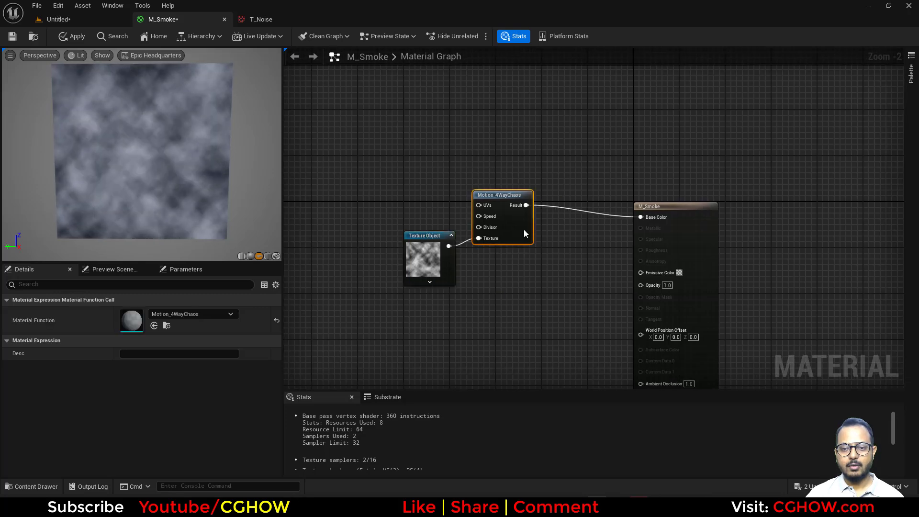
drag(713, 244, 743, 227)
right_drag(440, 313, 467, 239)
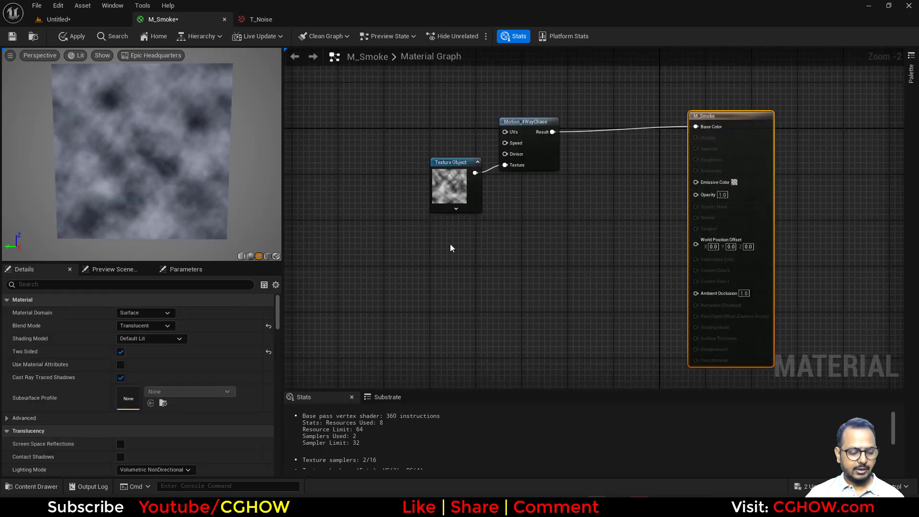
- Add a RadialGradientExponential node below the Texture Object
right_click(413, 253)
text(rad)
click(449, 281)
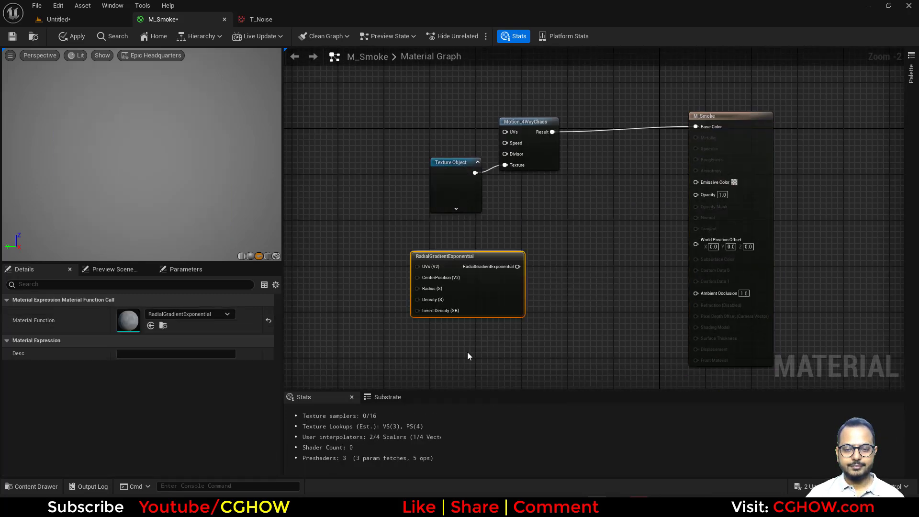
click(561, 193)
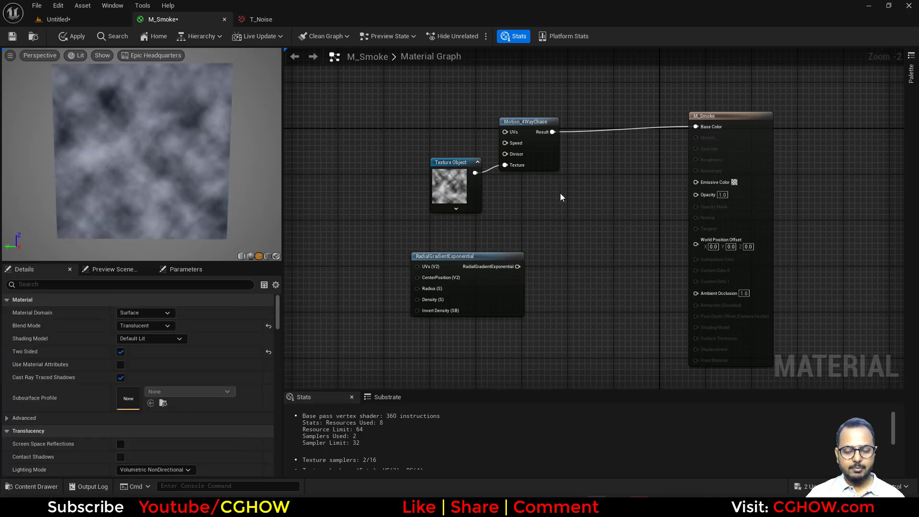
drag(517, 267, 583, 194)
drag(551, 132, 565, 212)
click(540, 268)
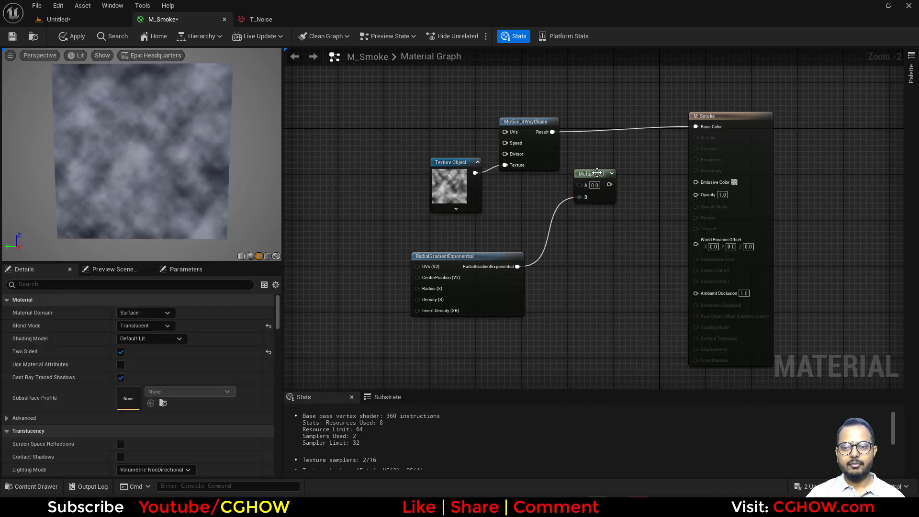
key(ctrl+z)
key(Delete)
- Connect RadialGradientExponential to Opacity and compare the masked material with the gradient node's own preview
drag(517, 267, 706, 200)
drag(494, 300, 532, 286)
key(space)
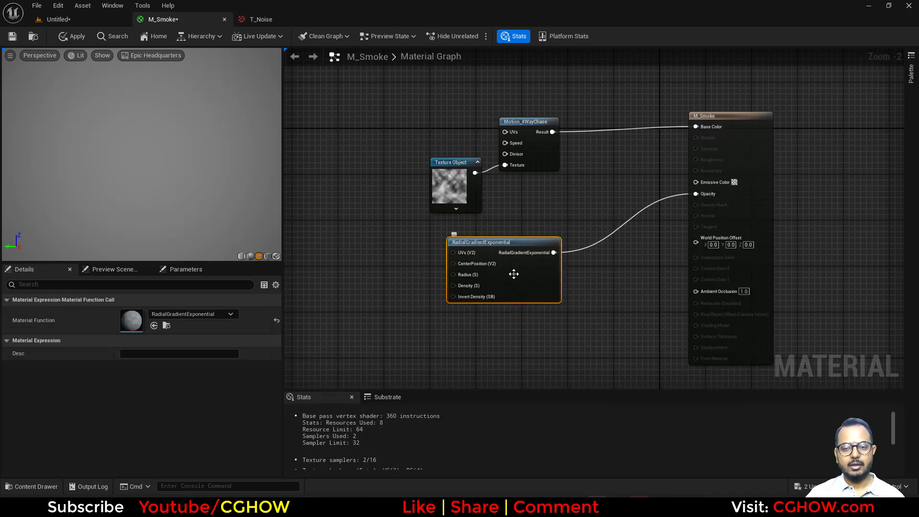
key(space)
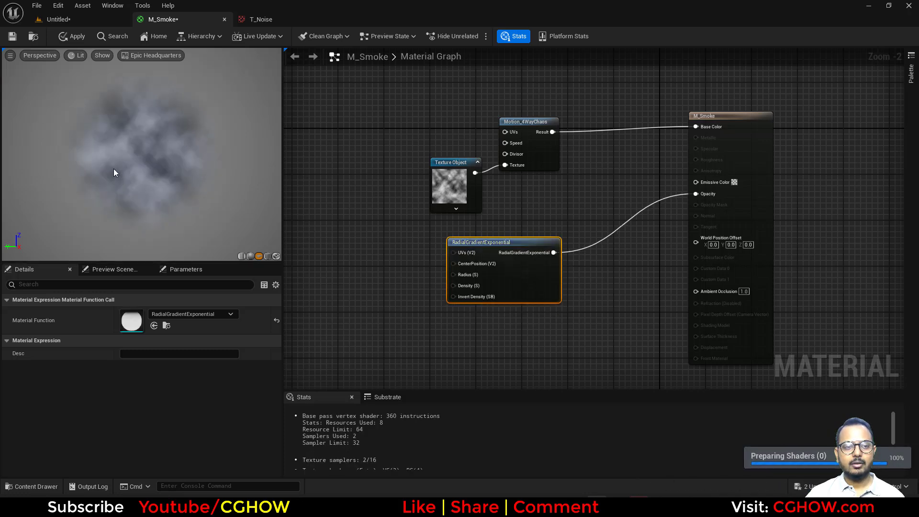
key(space)
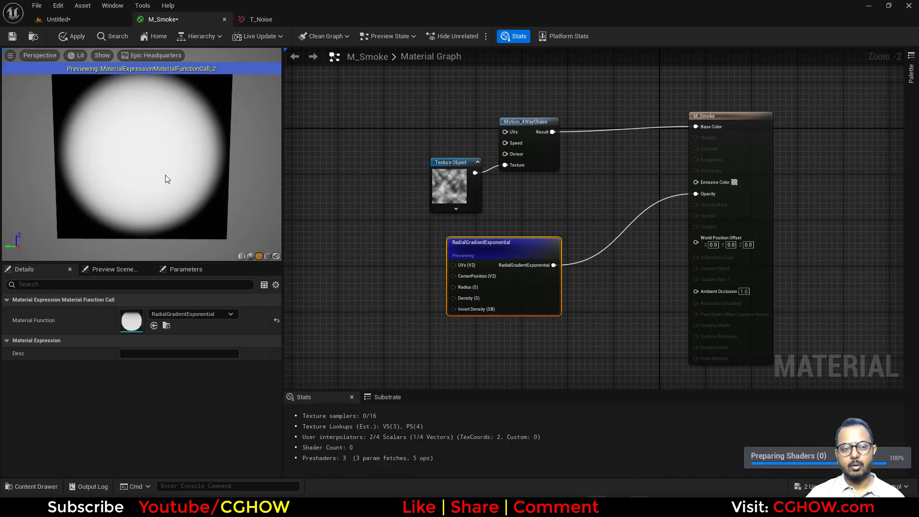
- Duplicate the Texture Object and Motion_4WayChaos pair and place the copy before RadialGradientExponential
right_drag(430, 312, 453, 247)
drag(550, 225, 527, 272)
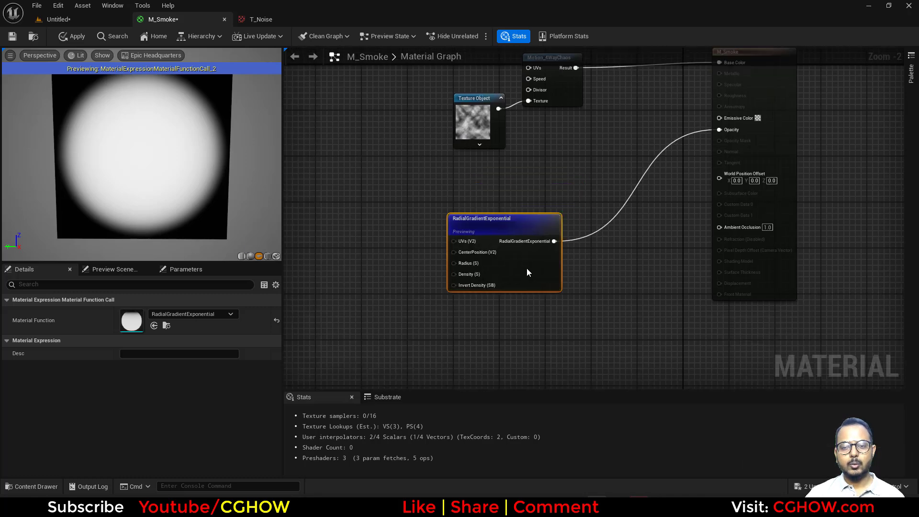
right_drag(560, 225, 564, 276)
drag(439, 118, 571, 163)
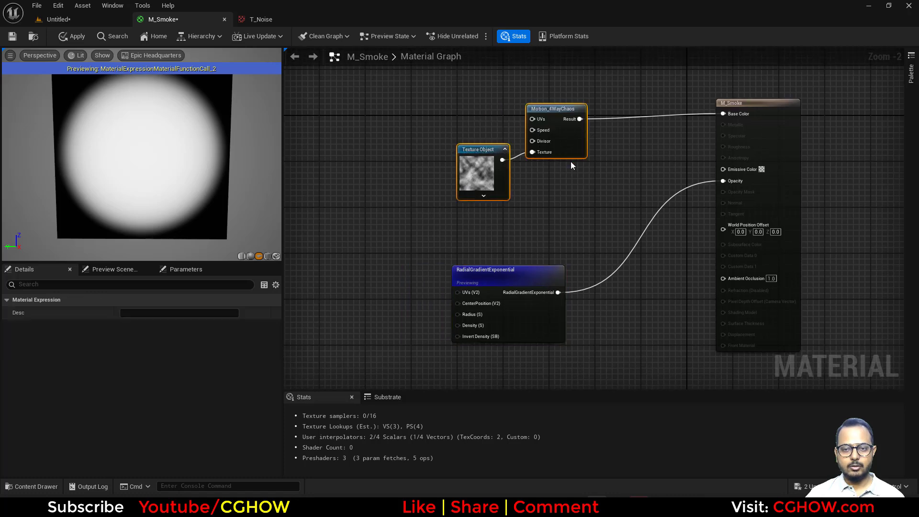
key(ctrl+d)
right_drag(365, 292, 467, 287)
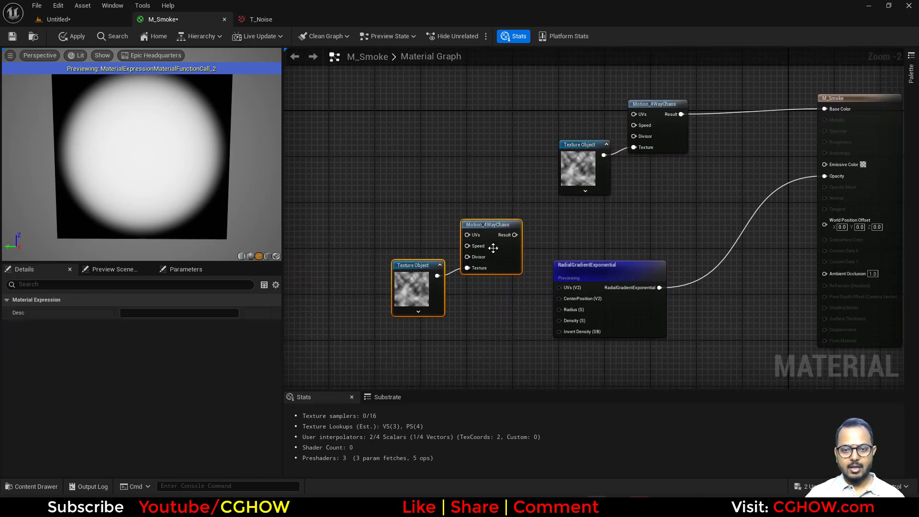
- Preview the copied Motion_4WayChaos and drive its UVs with a TexCoord node set to UTiling 0.5 and VTiling 0.5
click(493, 248)
key(p)
click(402, 221)
click(402, 221)
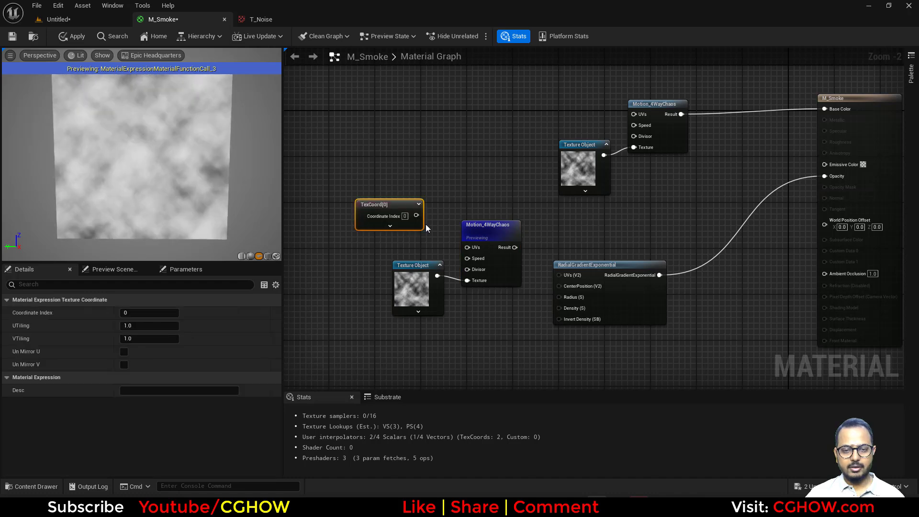
drag(446, 238, 467, 248)
click(135, 326)
text(.5)
key(Tab)
text(.5)
key(Return)
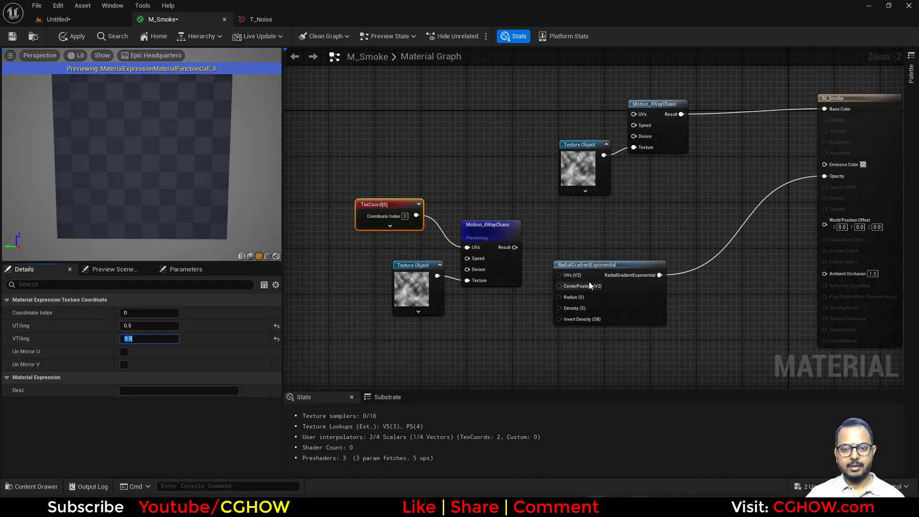
- Move the copied chaos group away from RadialGradientExponential to leave room between them, and preview the gradient node
drag(492, 261, 492, 243)
right_drag(592, 269, 537, 268)
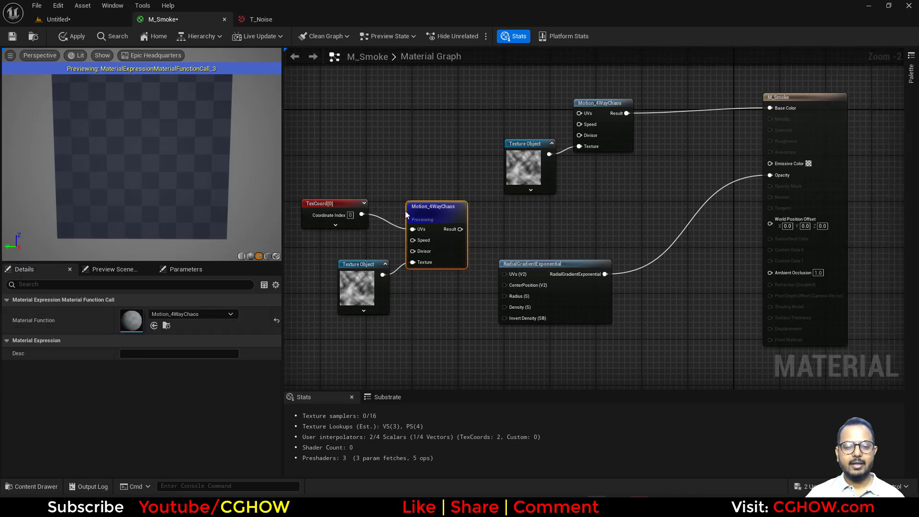
drag(394, 239, 434, 284)
drag(449, 242, 378, 306)
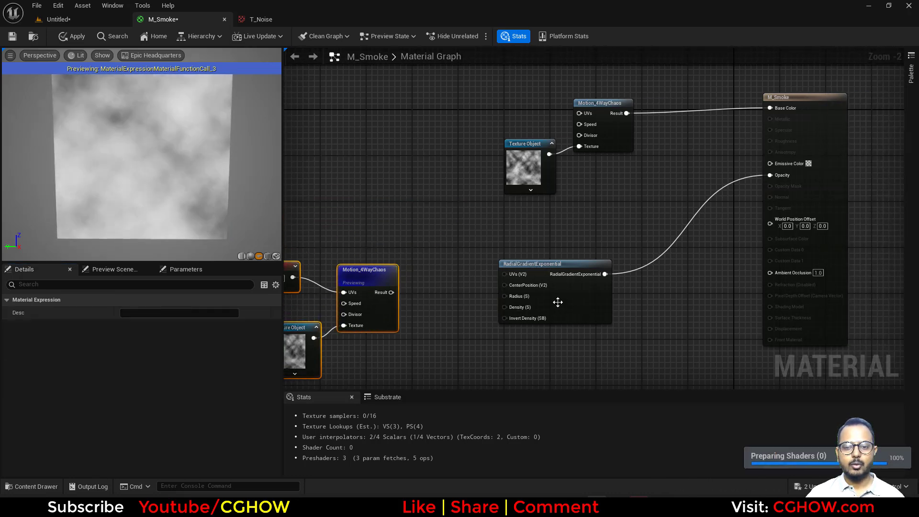
click(560, 301)
key(space)
drag(577, 315, 663, 297)
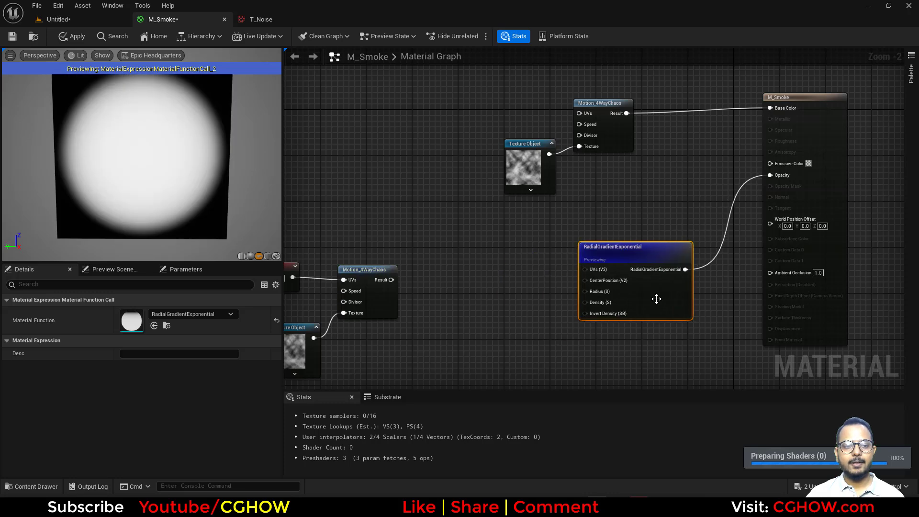
- Try to distort the gradient by adding the copied Motion_4WayChaos result to a new TexCoord and feeding RadialGradientExponential's UVs
click(374, 225)
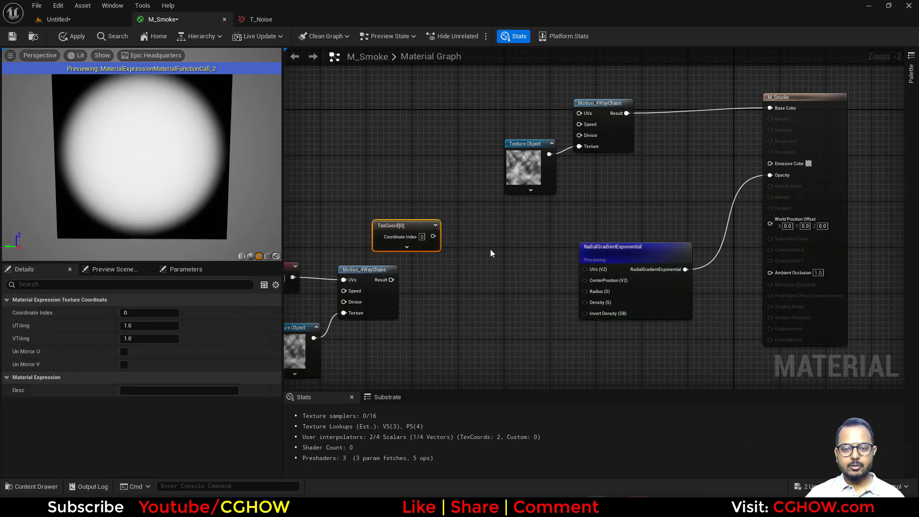
click(482, 231)
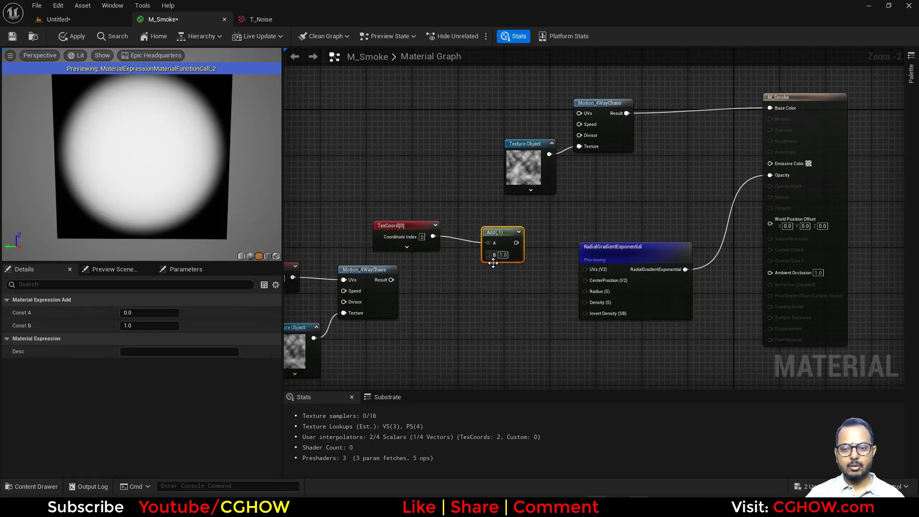
scroll(493, 263, up, 2)
drag(510, 236, 616, 270)
drag(716, 306, 691, 299)
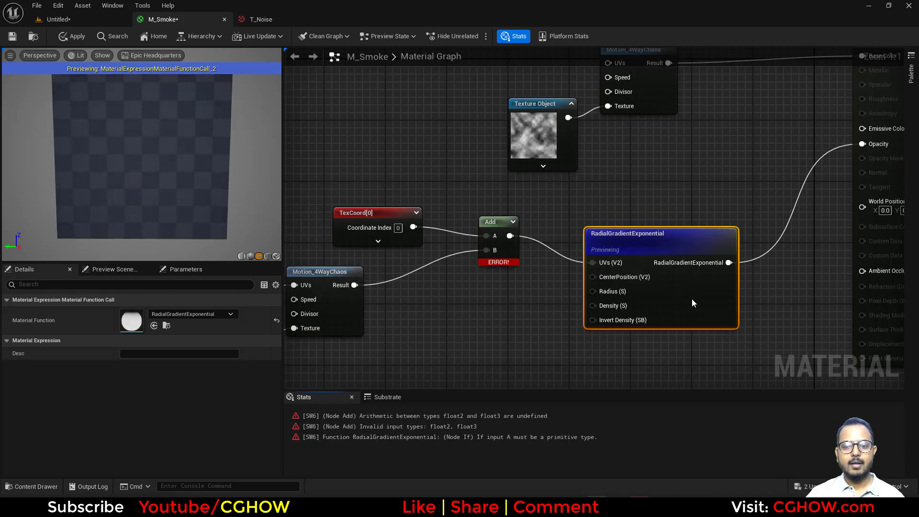
- Insert a Component Mask with only R enabled between the copied Motion_4WayChaos and the Add node
key(shift+c)
shift+click(390, 295)
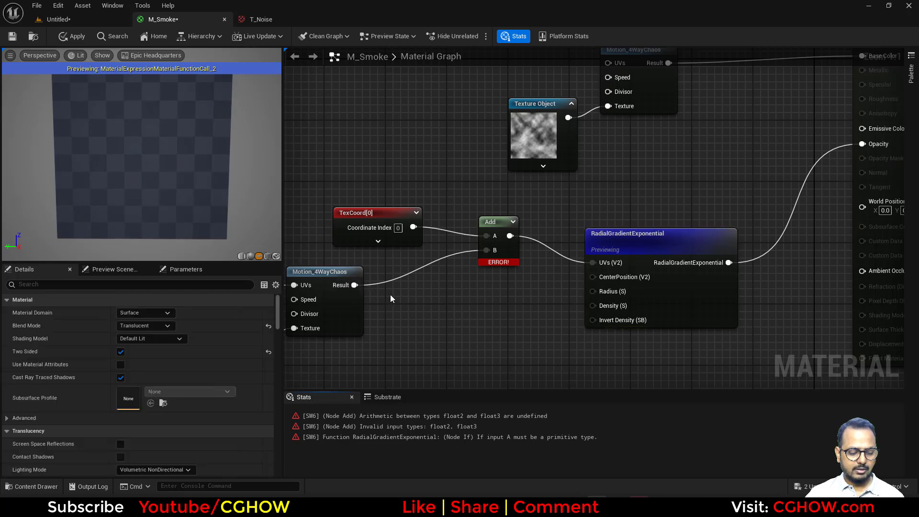
drag(355, 286, 389, 310)
click(124, 326)
drag(431, 314, 486, 250)
drag(412, 300, 402, 280)
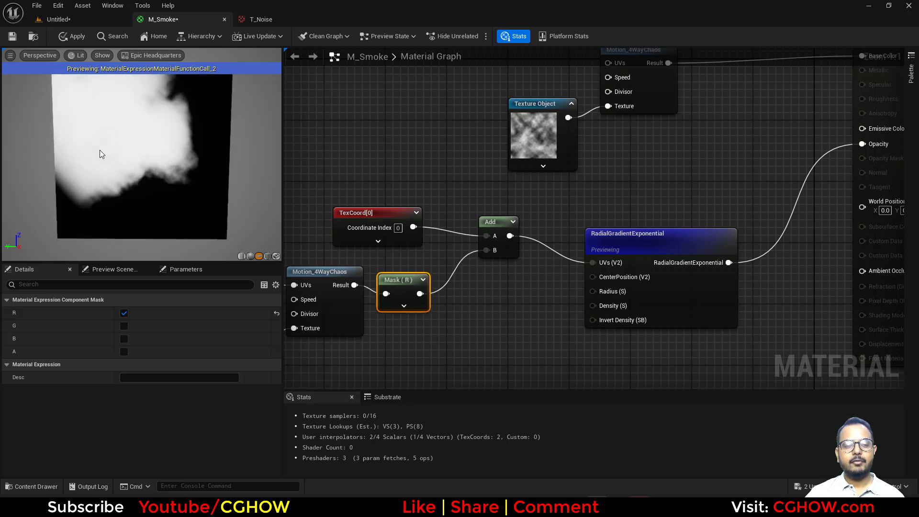
- Insert a Multiply by 0.2 between the mask and the Add node and inspect the distorted gradient
click(443, 289)
text(0.2)
key(Return)
drag(493, 309, 486, 250)
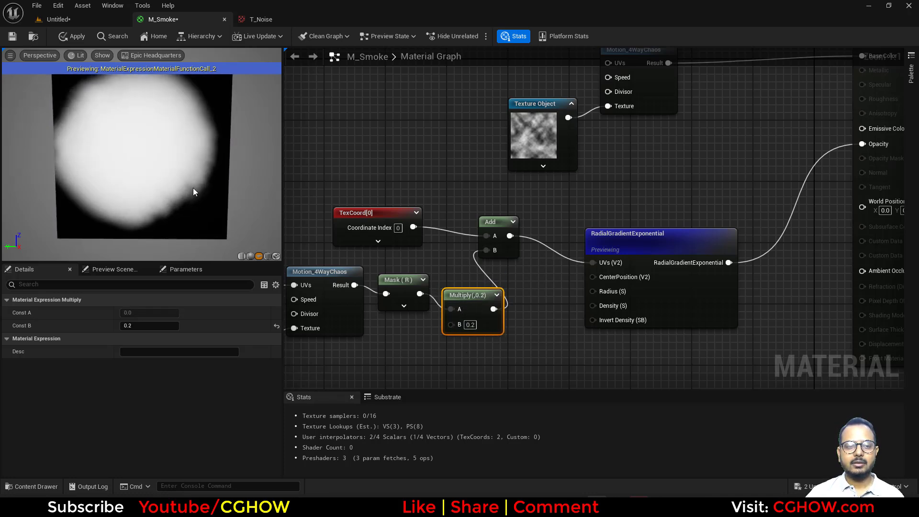
right_drag(176, 99, 177, 91)
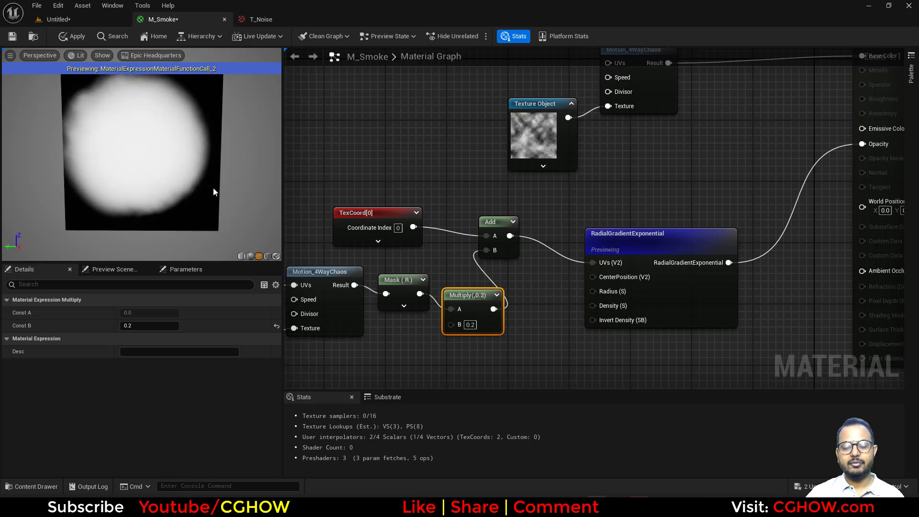
- Delete the Add node and the TexCoord that feed RadialGradientExponential's UVs
click(506, 243)
key(Delete)
click(364, 214)
key(Delete)
click(500, 306)
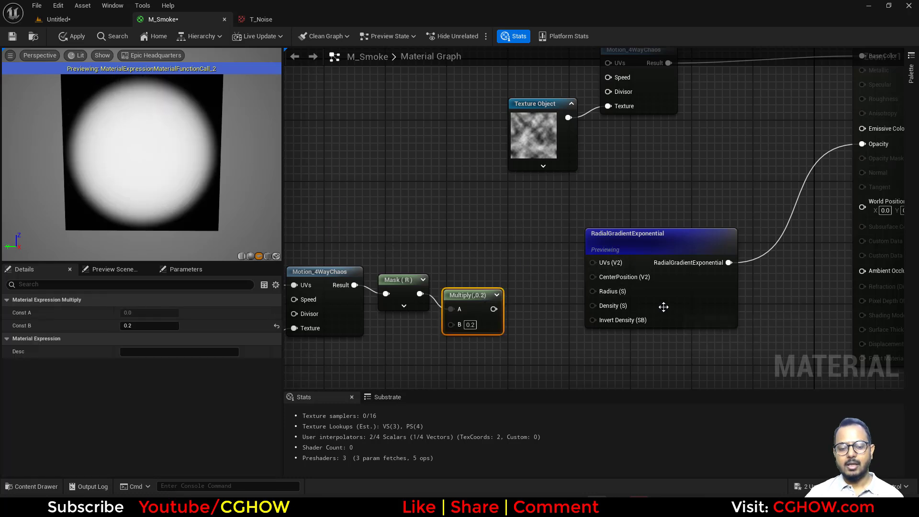
- Try a Constant of 0.3 on RadialGradientExponential's Radius input
right_drag(574, 293, 598, 248)
key(1)
click(543, 226)
drag(599, 246, 619, 245)
text(0.3)
key(Return)
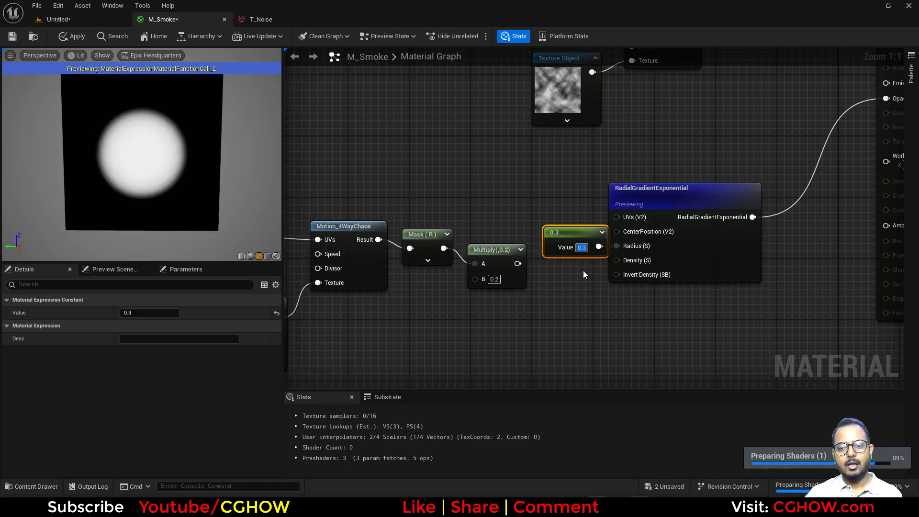
- Delete the radius Constant and the Multiply node
key(Delete)
drag(496, 270, 491, 309)
key(Delete)
- Preview the mask and add a Lerp that takes the mask as Alpha and drives RadialGradientExponential's Radius
click(426, 235)
key(space)
click(473, 220)
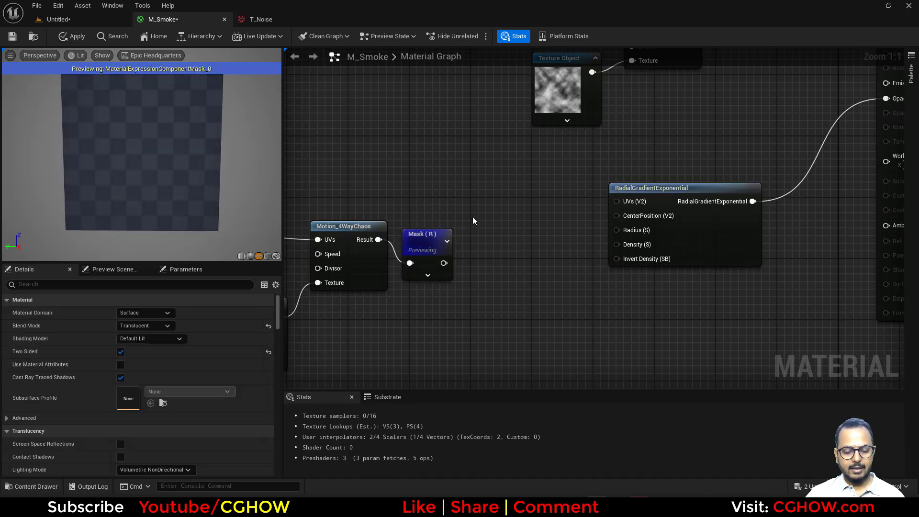
key(l)
click(472, 219)
drag(444, 263, 481, 270)
drag(530, 236, 617, 230)
- Set both the A and B values of the Lerp feeding Radius to 0.5 and preview RadialGradientExponential
click(502, 238)
text(0.5)
key(Tab)
text(0.5)
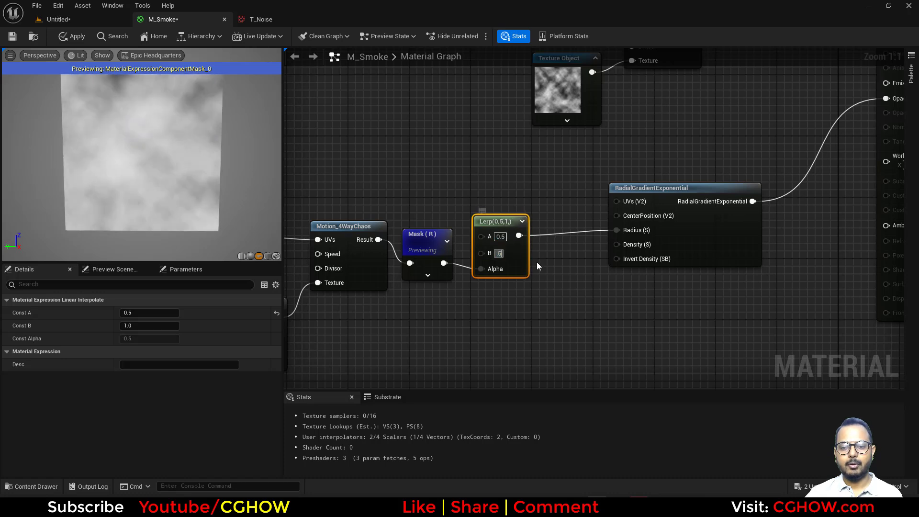
key(Return)
key(space)
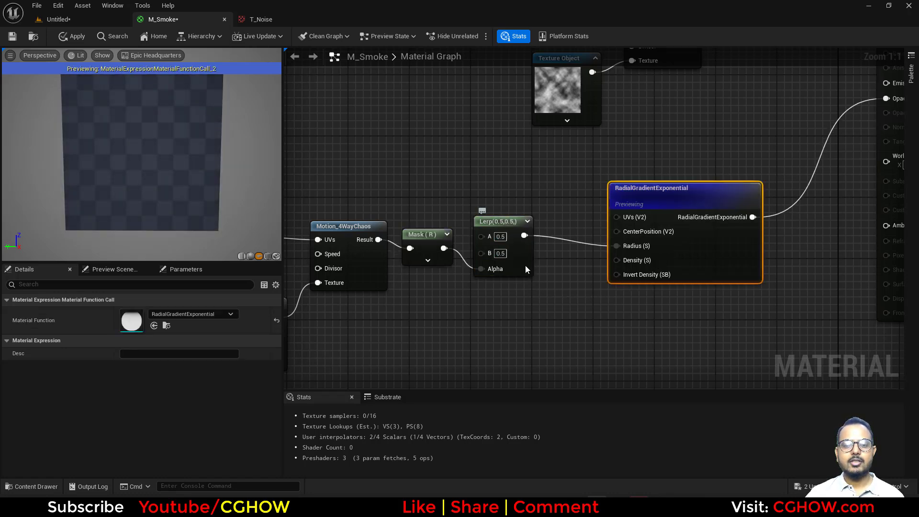
drag(524, 269, 536, 258)
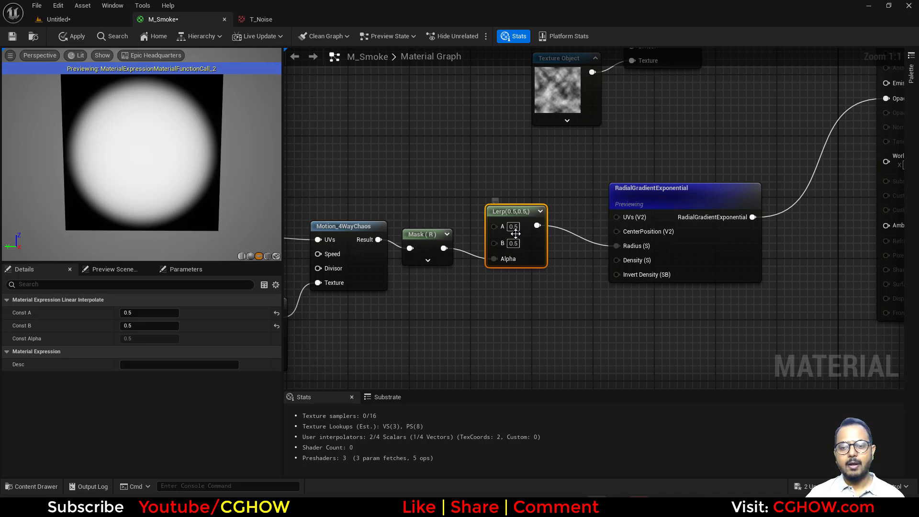
- Lower the Lerp's A value in stages to 0.3, 0.2 and finally 0.1
text(0.3)
key(Return)
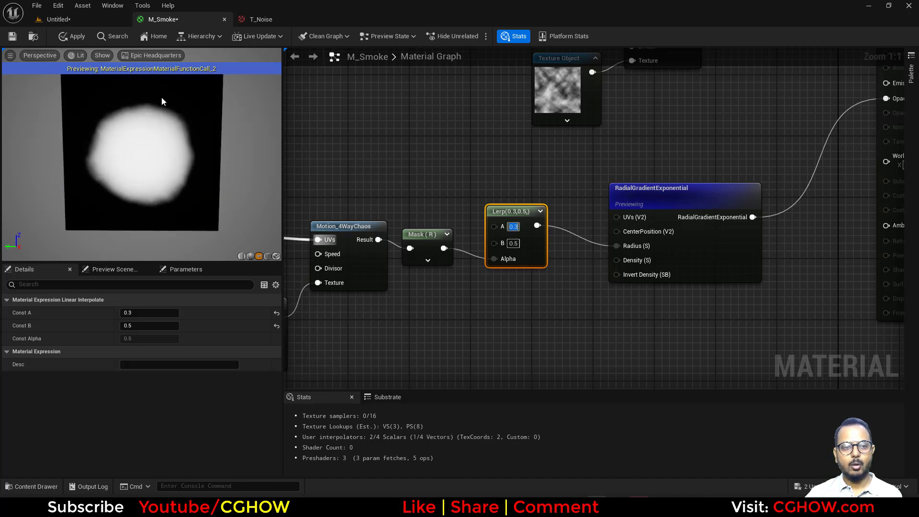
text(0.2)
key(Return)
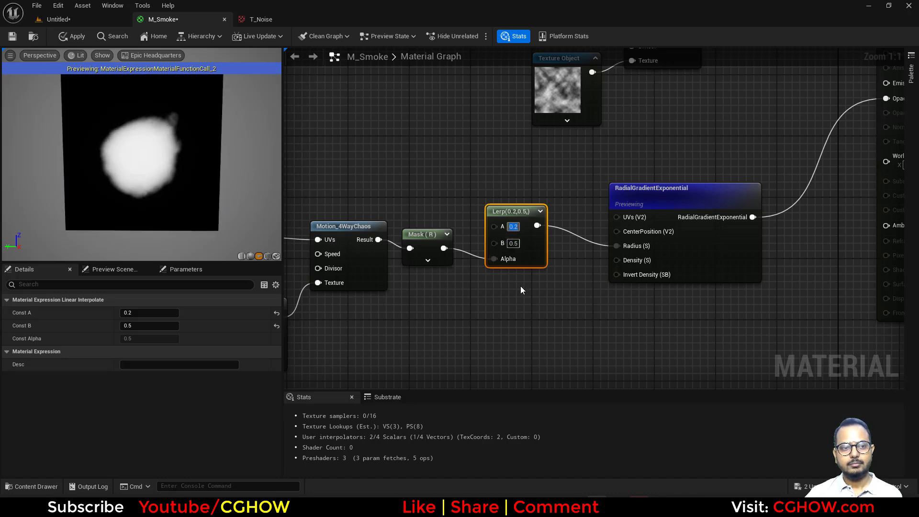
text(0.1)
key(Return)
- Try 0.8 as the Lerp's B value and raise it to 1
right_drag(425, 308, 591, 302)
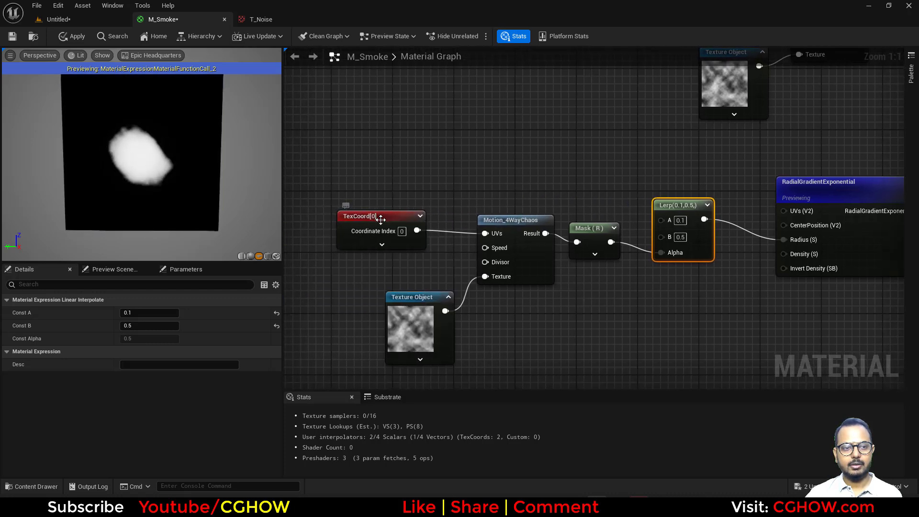
click(378, 217)
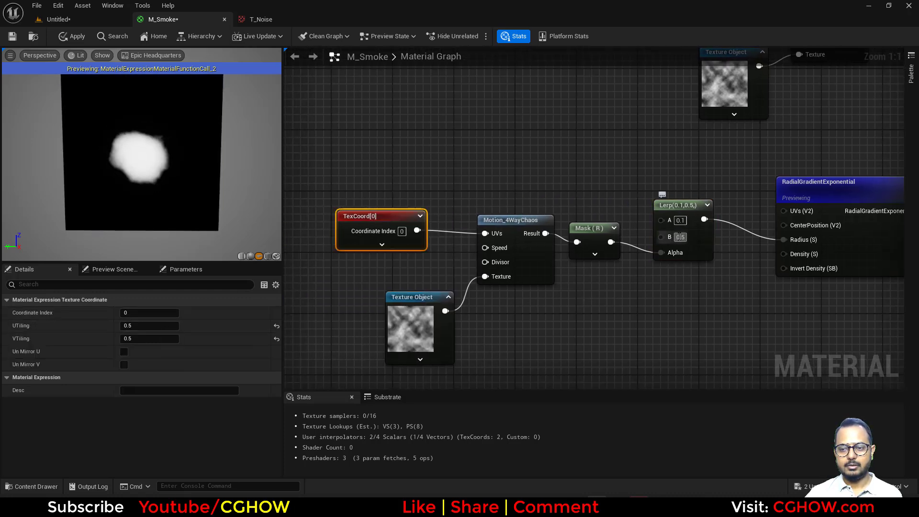
text(0.8)
key(Return)
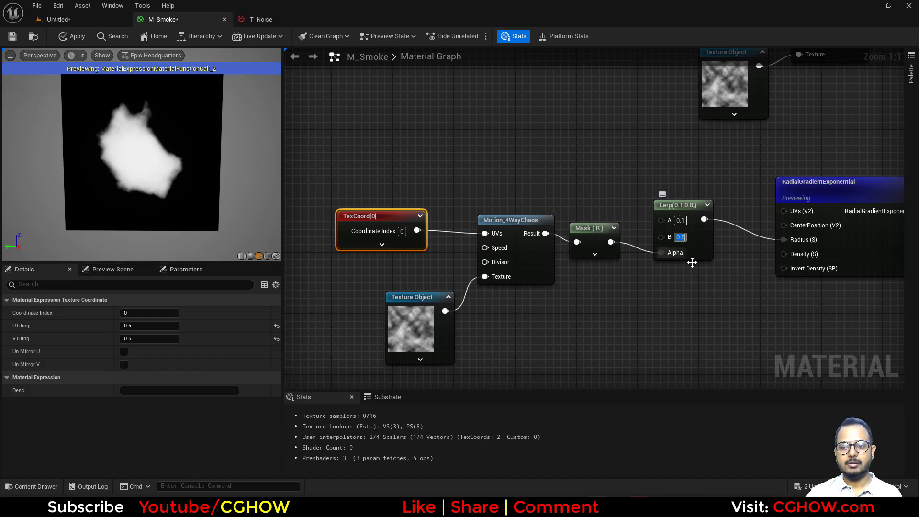
text(1)
key(Return)
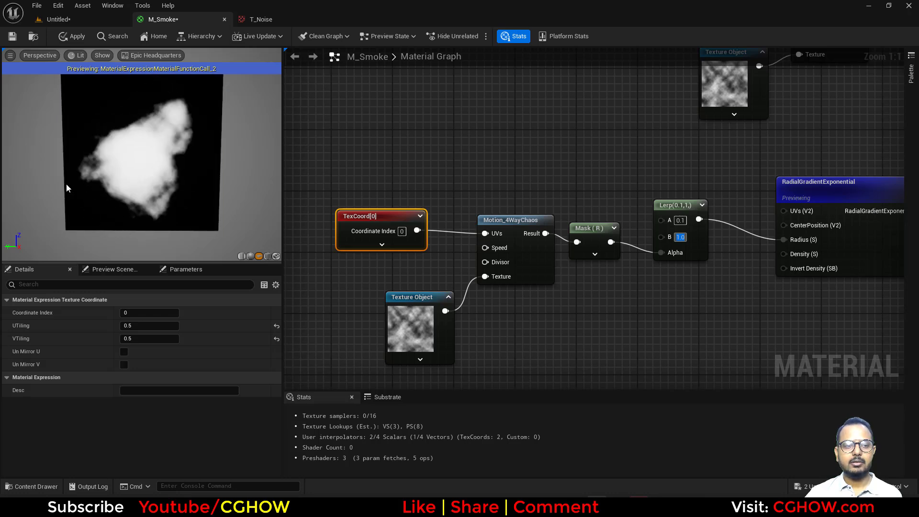
- Duplicate RadialGradientExponential, combine both gradients in a new Multiply node and preview that Multiply
right_drag(680, 314, 612, 251)
click(708, 203)
key(ctrl+d)
right_drag(771, 288, 713, 299)
click(758, 254)
drag(731, 331, 722, 202)
key(space)
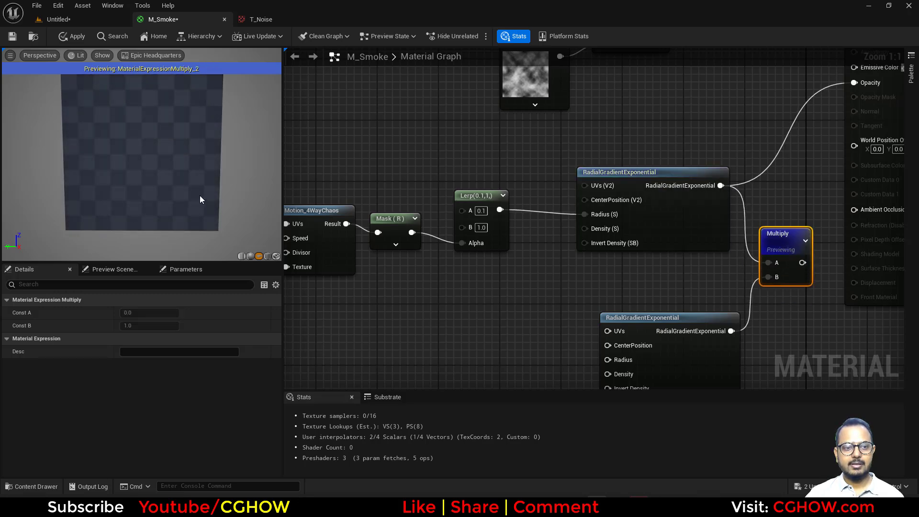
- Add a Constant of 0.2 to the Speed input of the Motion_4WayChaos that distorts the gradient
right_drag(378, 294, 585, 321)
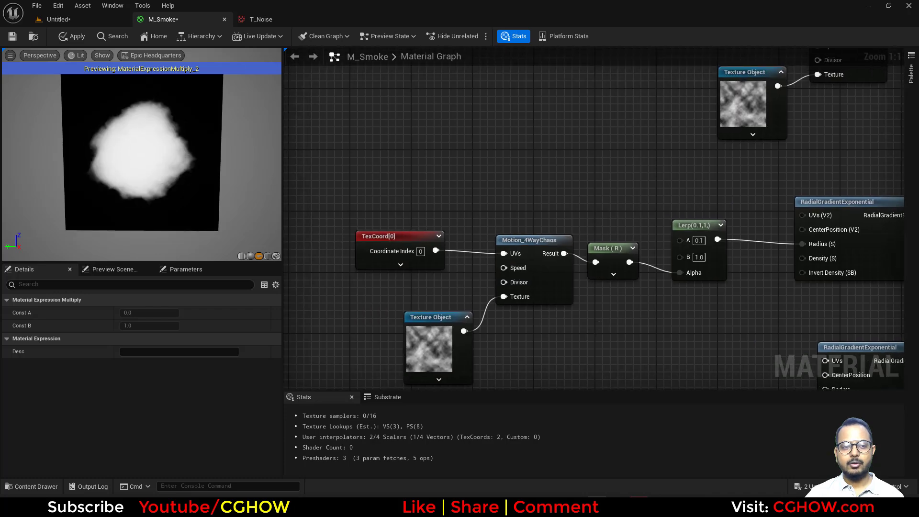
right_drag(341, 275, 392, 257)
drag(441, 252, 444, 233)
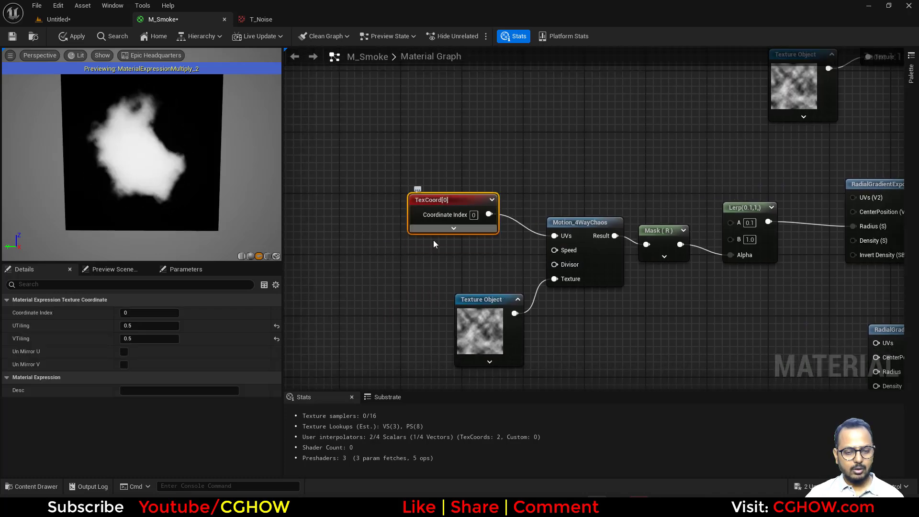
key(1)
click(433, 247)
drag(484, 264, 554, 250)
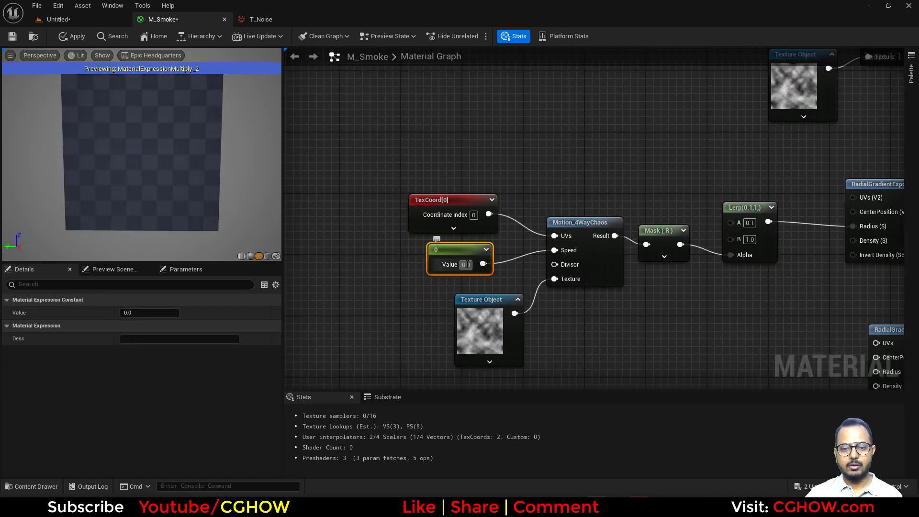
text(0.2)
key(Return)
- Set the gradient noise's Speed Constant to 0.5
right_drag(634, 324, 459, 341)
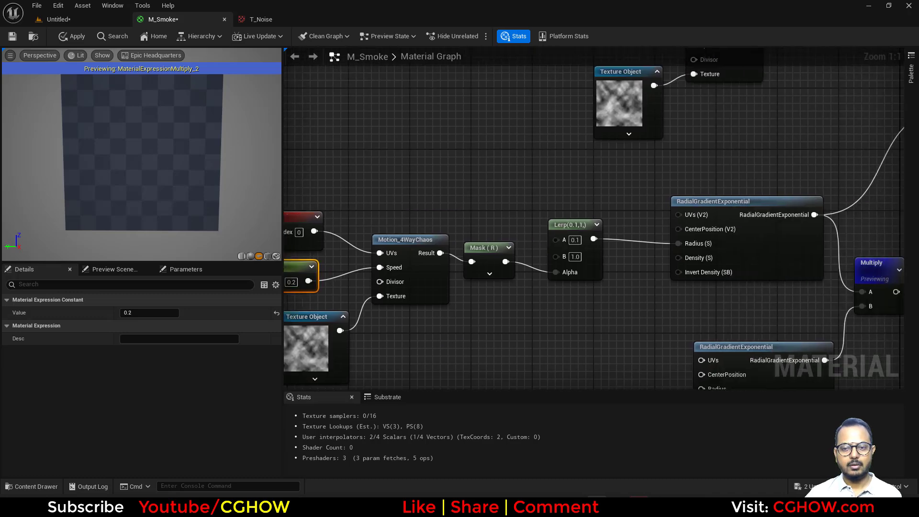
scroll(452, 341, down, 2)
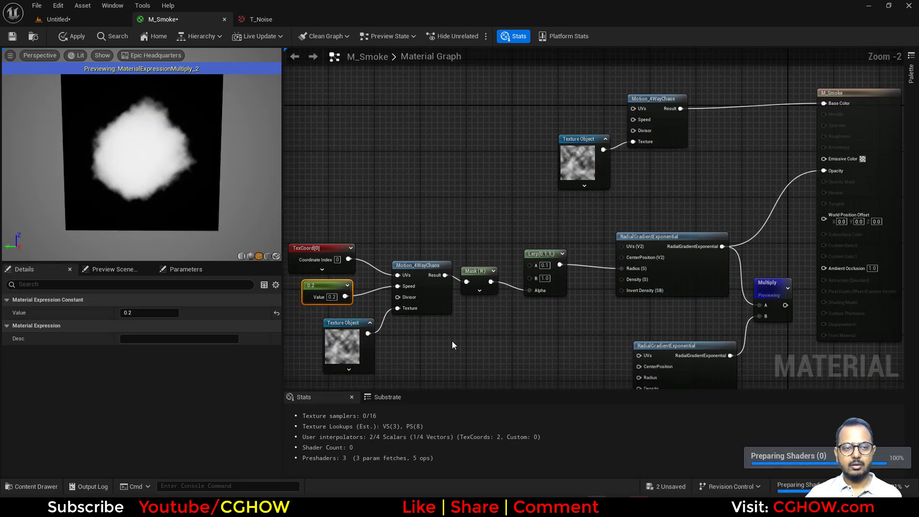
right_drag(350, 309, 368, 347)
text(0.5)
key(Return)
- Add a Constant of 0.5 to the Speed input of the Motion_4WayChaos that feeds Base Color
scroll(496, 205, up, 2)
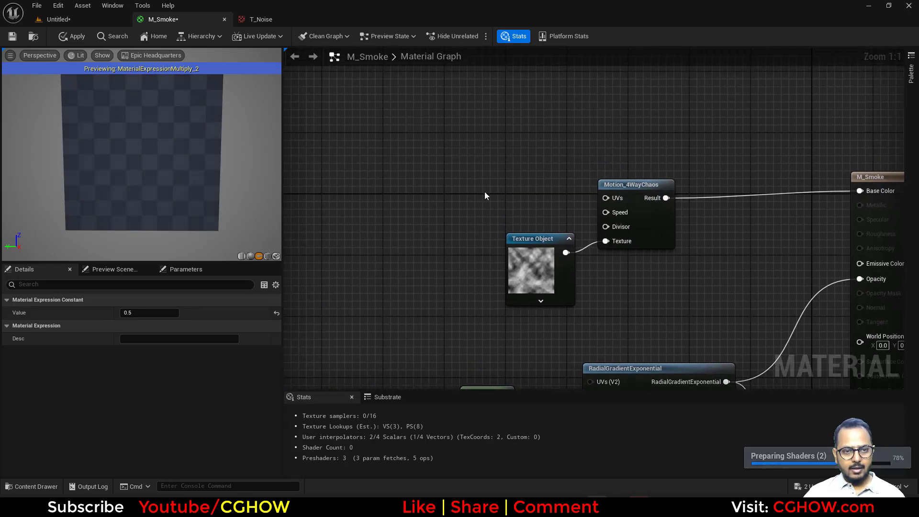
click(504, 172)
drag(552, 188, 612, 214)
click(535, 190)
text(0.5)
key(Return)
right_drag(659, 275, 580, 186)
scroll(628, 258, down, 2)
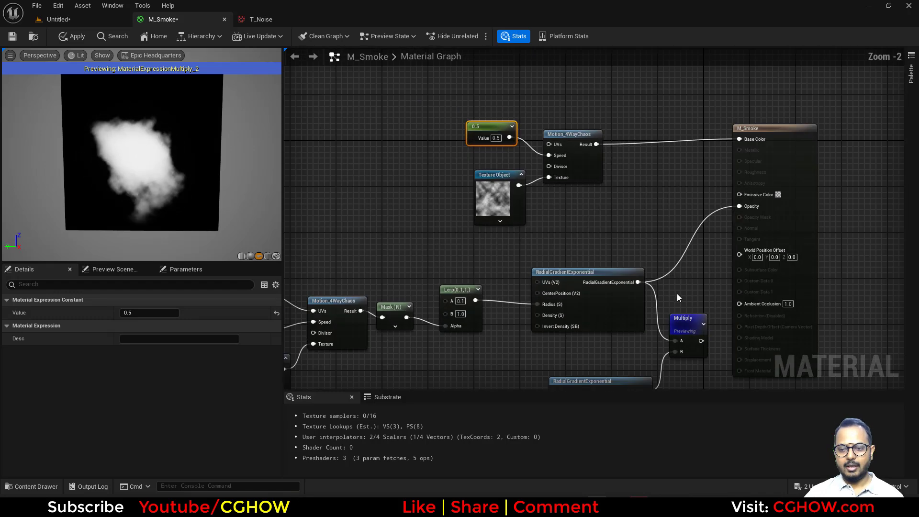
- Connect the gradients' Multiply to Opacity and stop previewing that node to see the full material
drag(701, 341, 740, 206)
click(685, 318)
key(space)
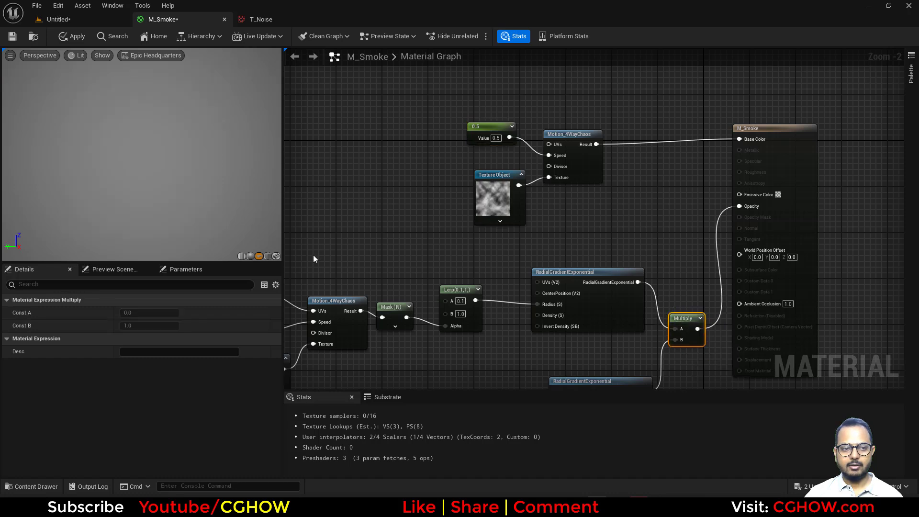
right_drag(458, 259, 459, 276)
click(494, 216)
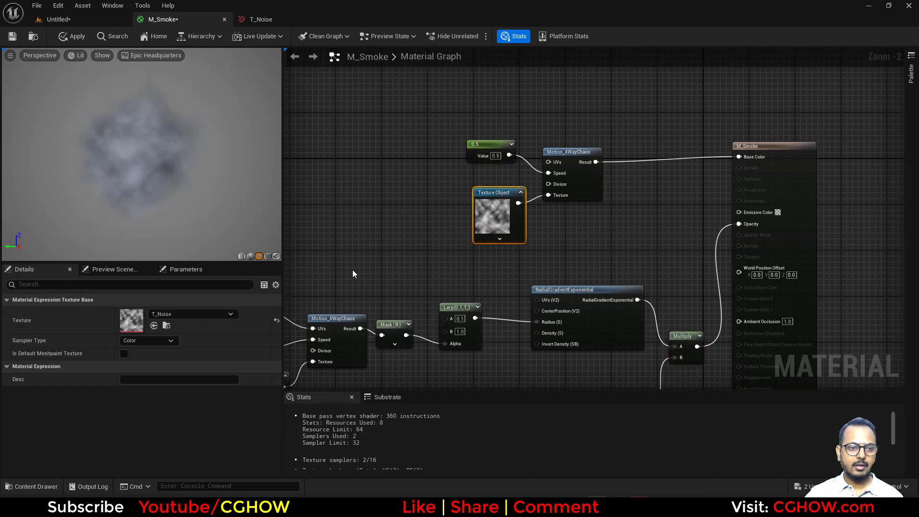
- Add a Particle Color node above the Motion_4WayChaos that feeds Base Color
right_drag(544, 331, 638, 197)
scroll(638, 198, down, 1)
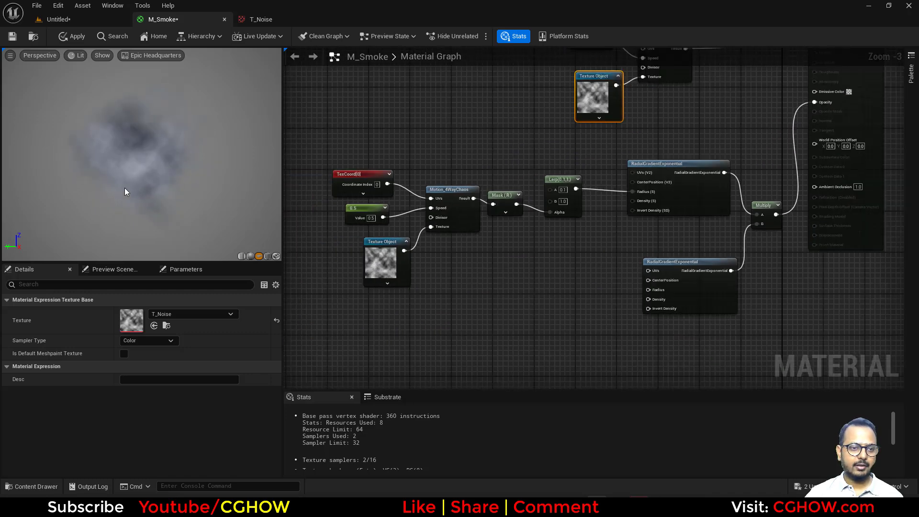
right_drag(640, 201, 574, 351)
scroll(504, 283, down, 2)
right_drag(505, 283, 489, 235)
scroll(543, 141, up, 4)
right_click(543, 141)
text(par)
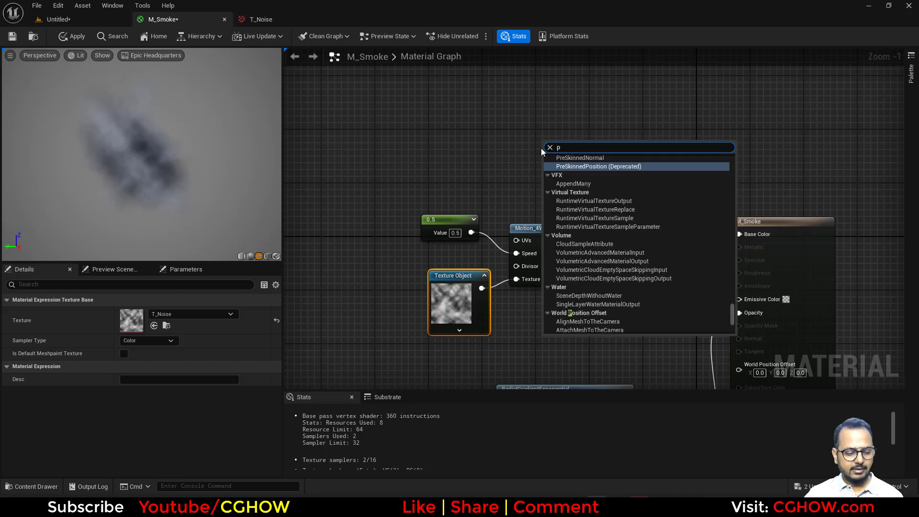
click(580, 168)
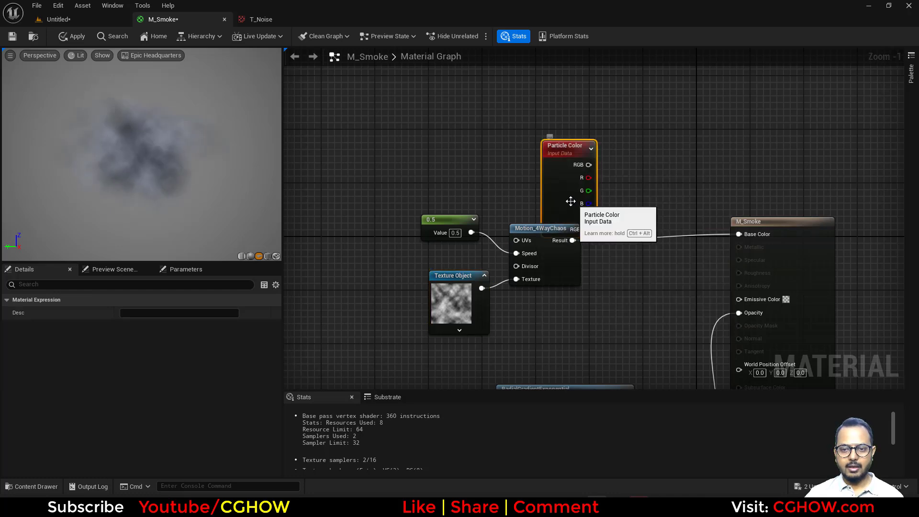
- Multiply Particle Color's RGB by the upper Motion_4WayChaos result and connect the product to Base Color
click(630, 184)
drag(608, 238, 635, 214)
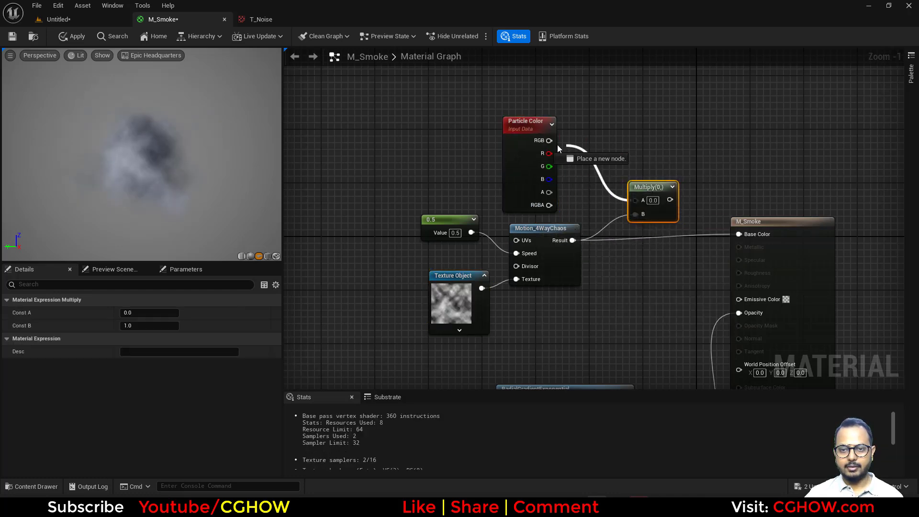
drag(563, 144, 551, 141)
drag(740, 236, 740, 234)
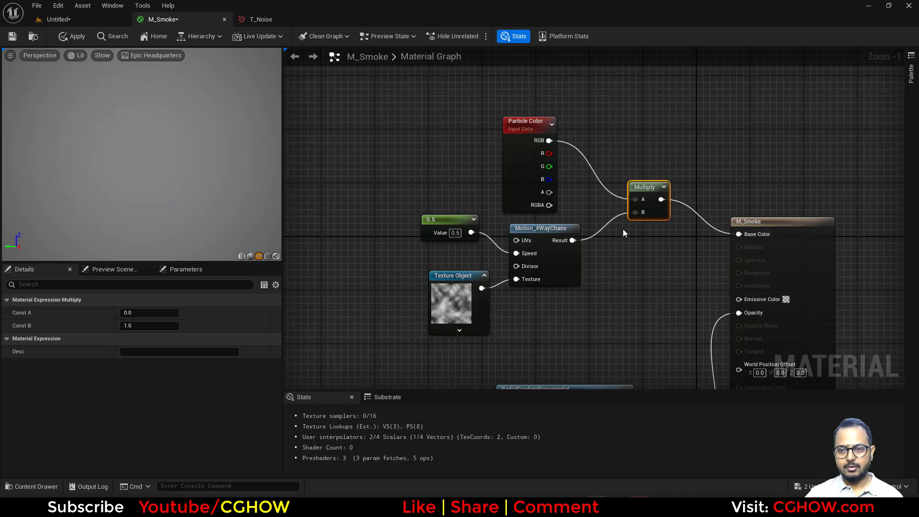
- Multiply Particle Color's alpha by the combined gradient mask and connect the product to Opacity
right_drag(634, 281, 611, 214)
click(615, 231)
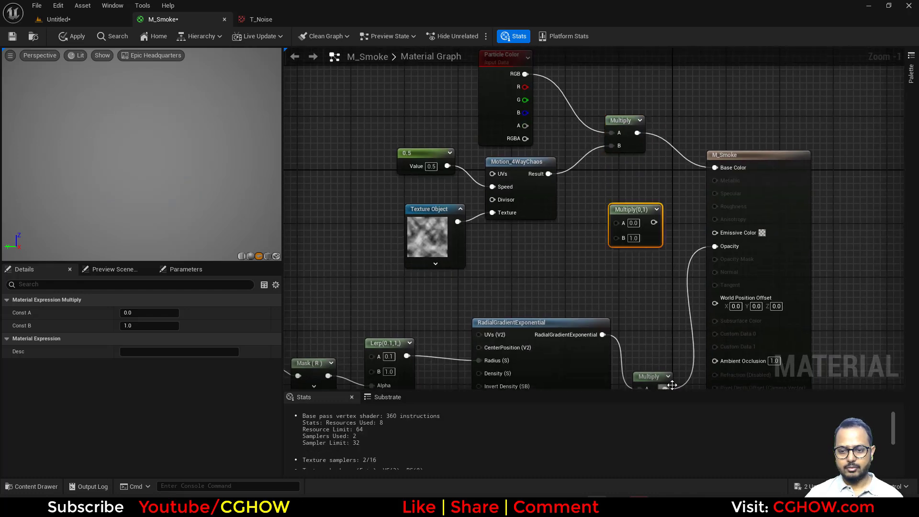
drag(666, 389, 624, 218)
right_drag(624, 220, 620, 306)
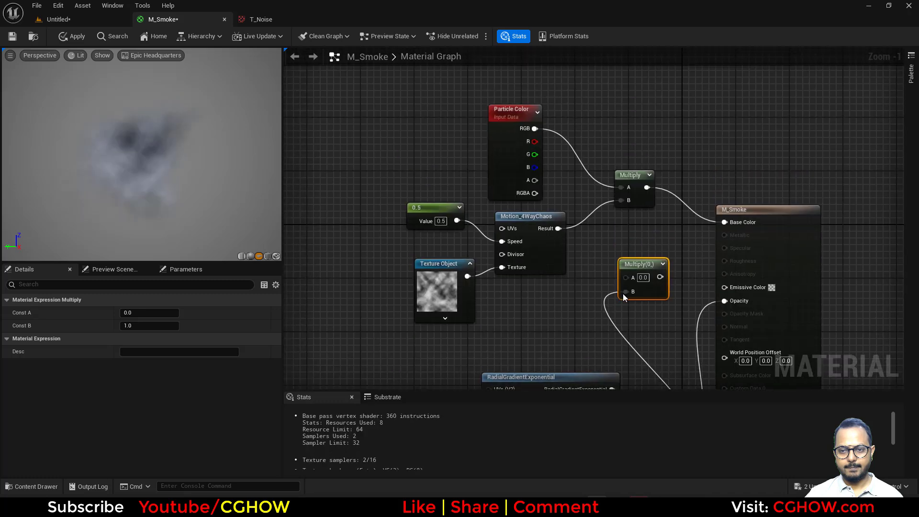
drag(538, 182, 539, 184)
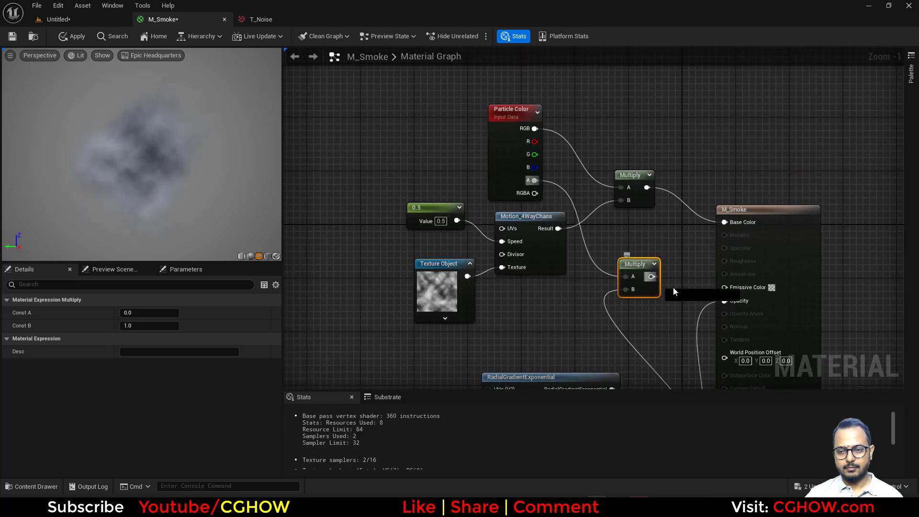
drag(740, 304, 739, 300)
scroll(547, 249, down, 2)
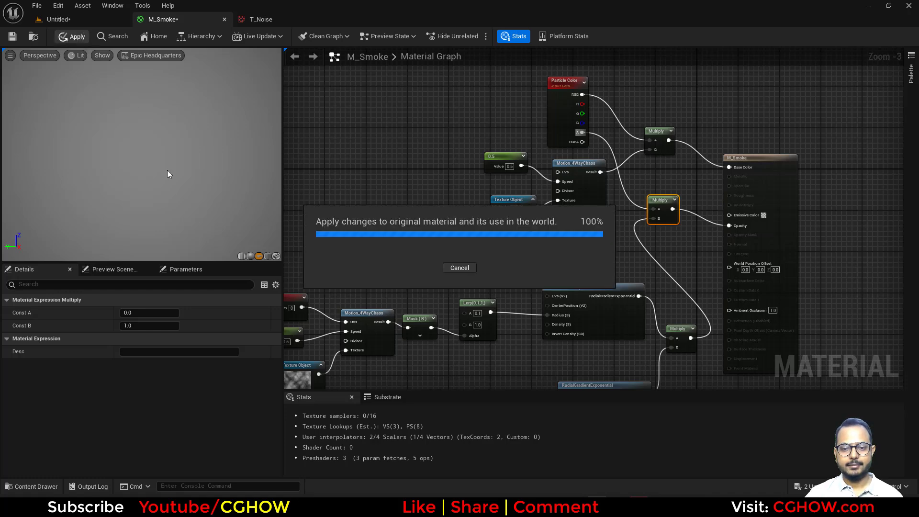
- Locate M_Smoke in the content browser and create a Niagara System named NS_Smoke in its folder
click(34, 36)
right_click(320, 426)
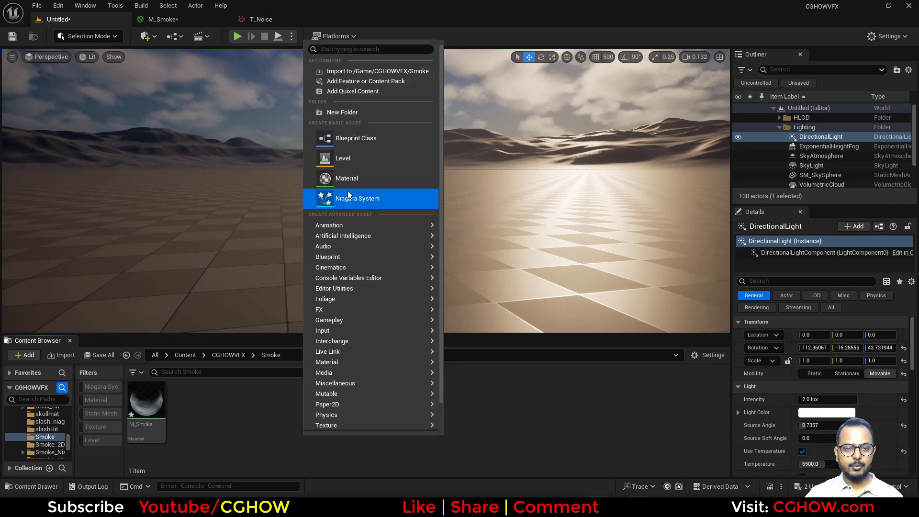
click(348, 194)
click(214, 420)
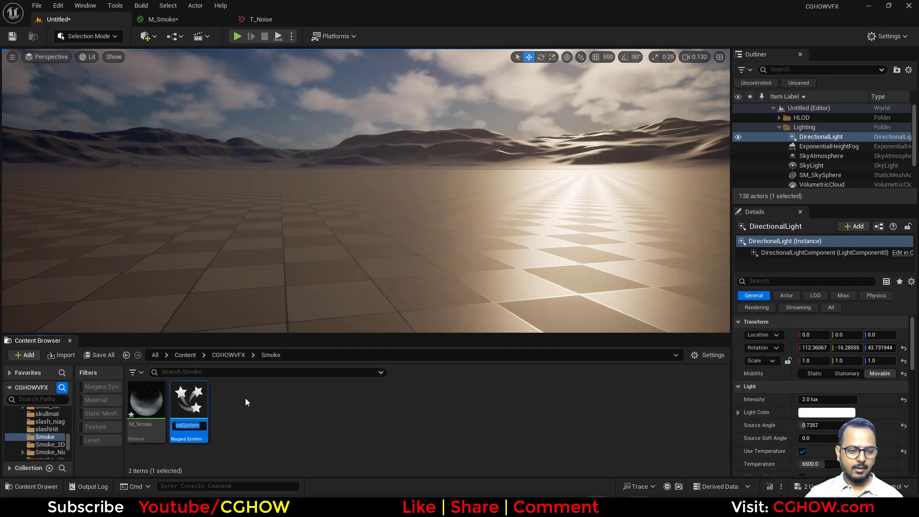
text(NS_Smok)
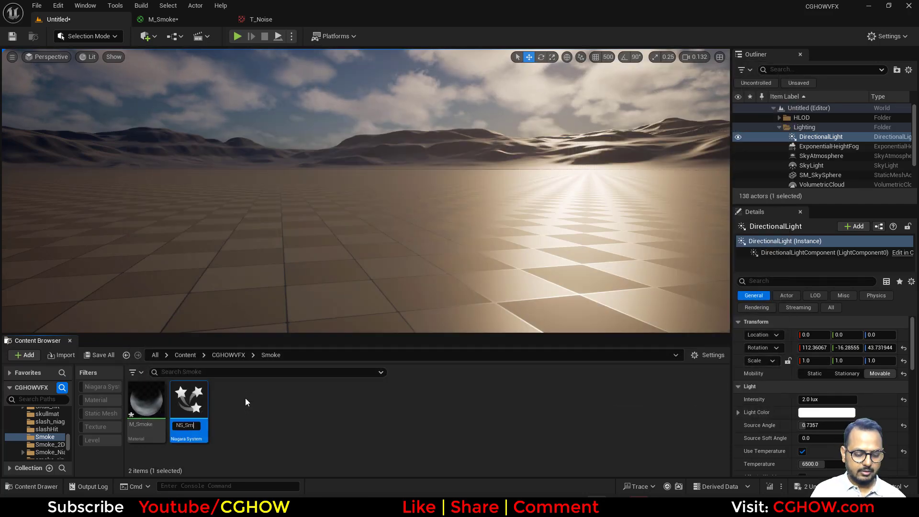
text(e)
key(Return)
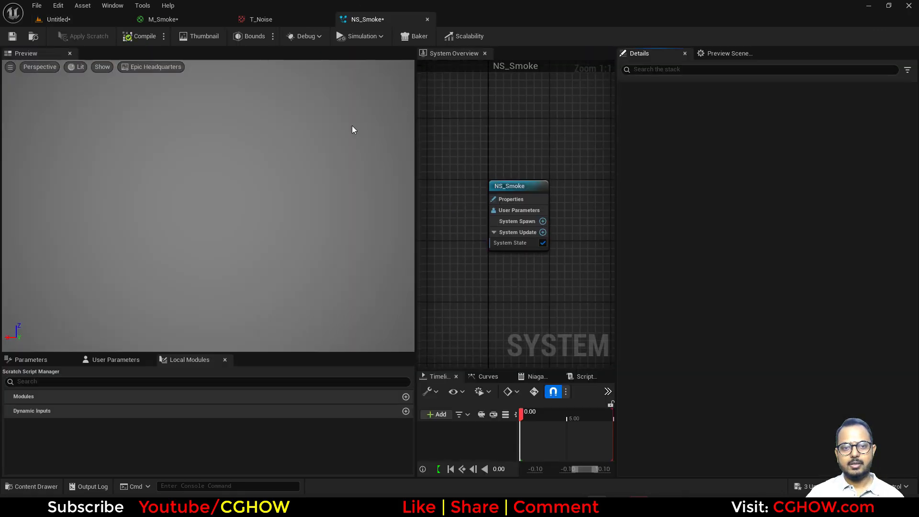
- Open NS_Smoke and add an emitter based on the Fountain template
drag(416, 118, 199, 123)
right_click(361, 150)
drag(198, 161, 263, 165)
right_click(401, 125)
click(434, 144)
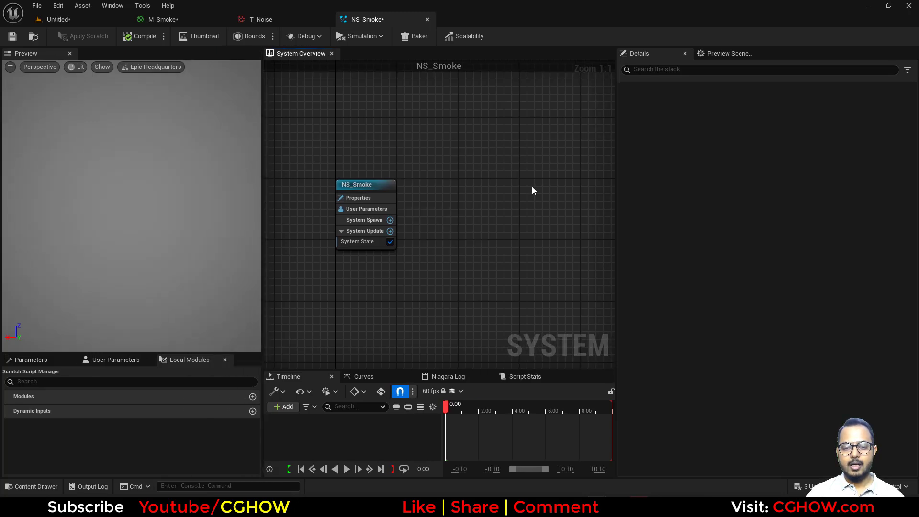
click(313, 202)
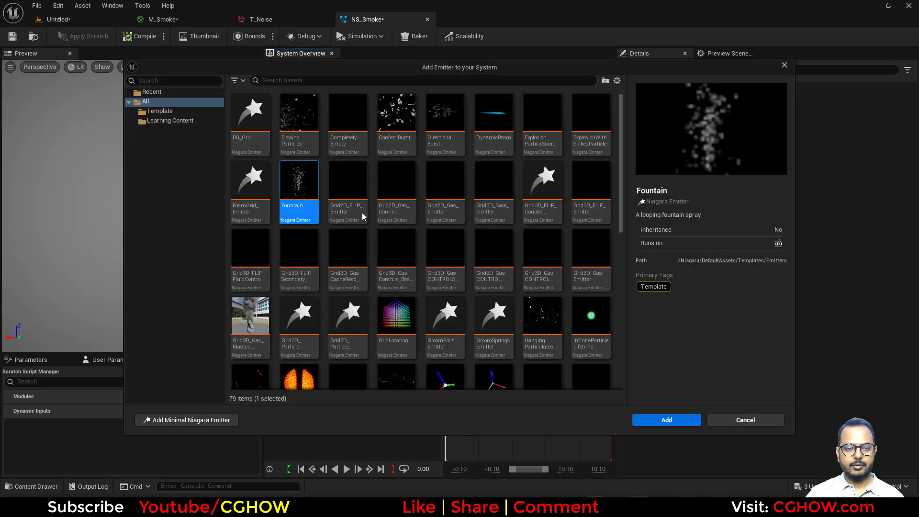
click(665, 420)
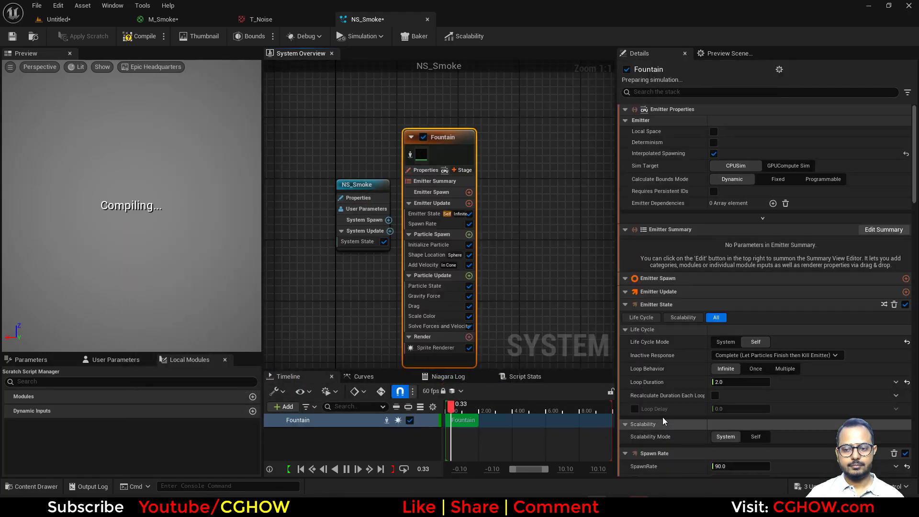
- Disable the Gravity Force module in the Fountain emitter's Particle Update group
drag(449, 102, 481, 112)
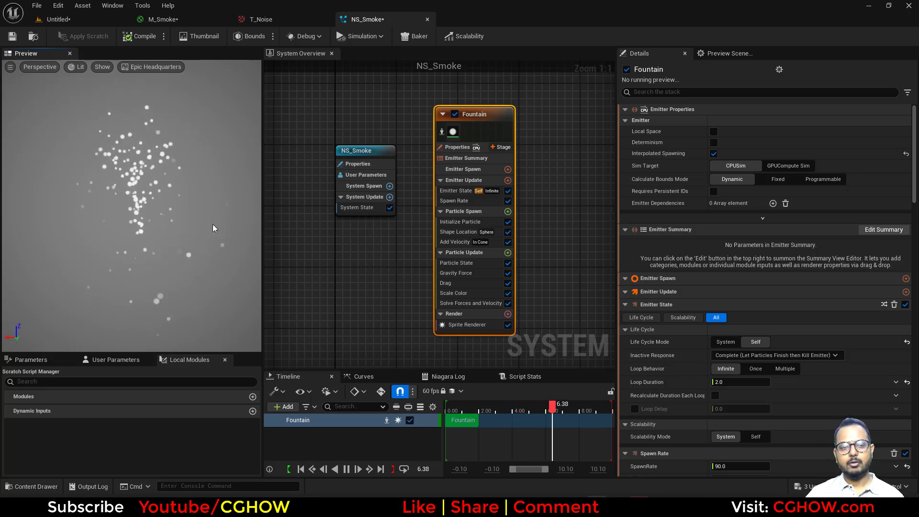
click(473, 273)
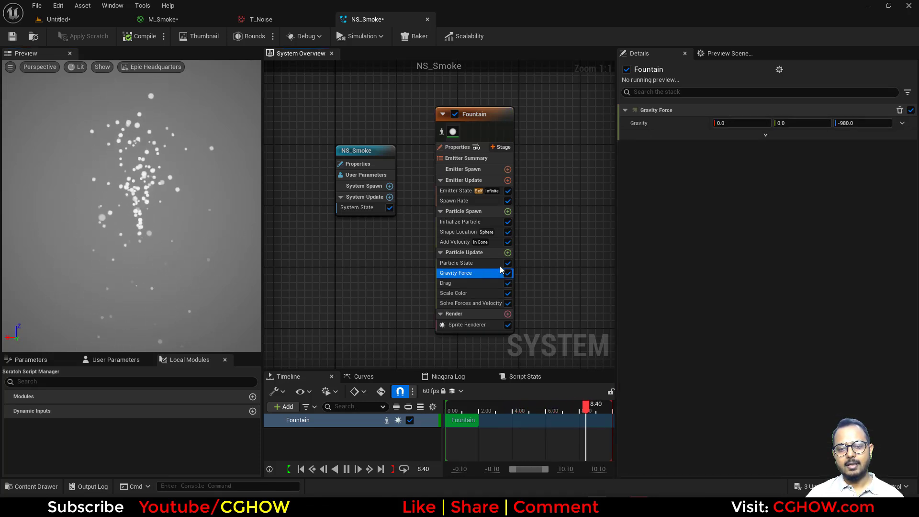
click(508, 272)
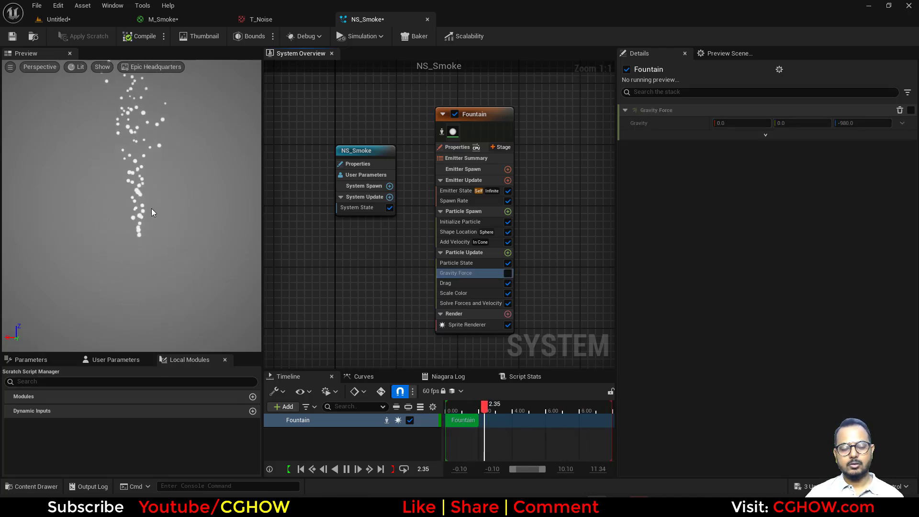
- Reduce Add Velocity's cone angle to about 12.85 degrees and raise the Drag module's drag to about 1.53
click(448, 242)
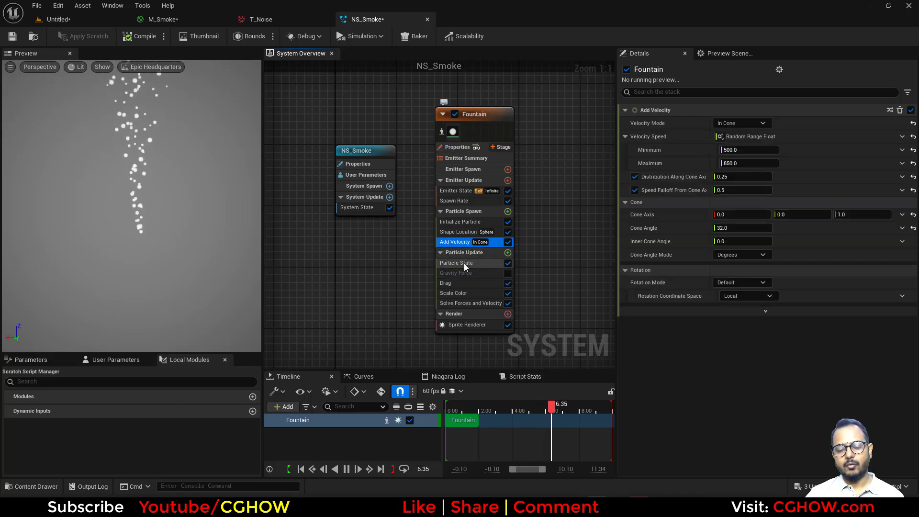
drag(742, 228, 733, 228)
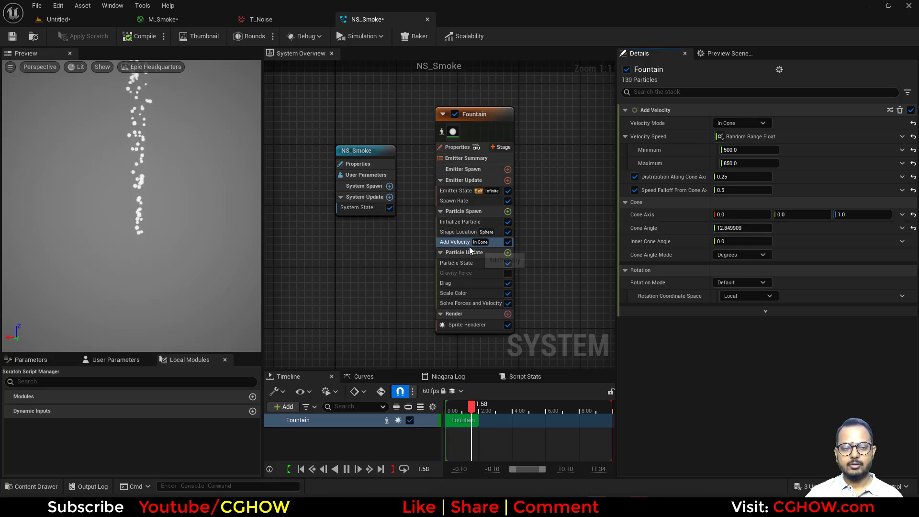
click(446, 283)
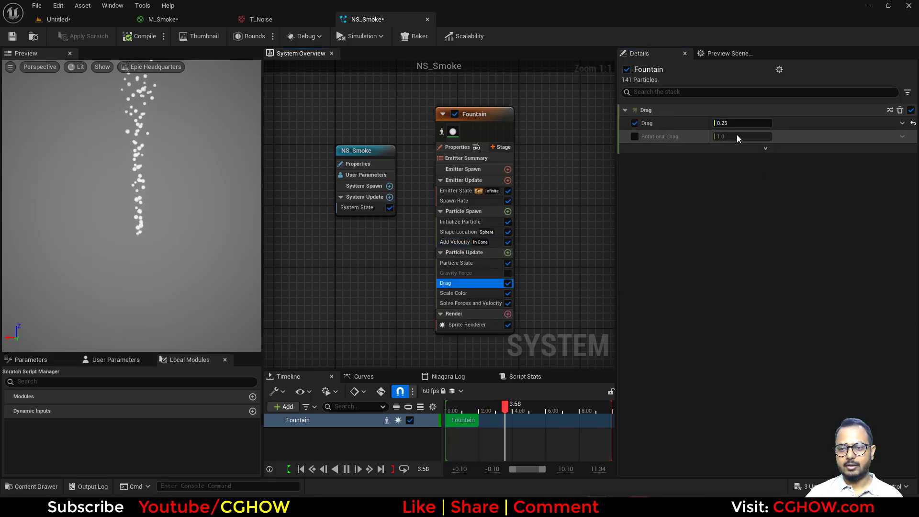
drag(742, 123, 732, 123)
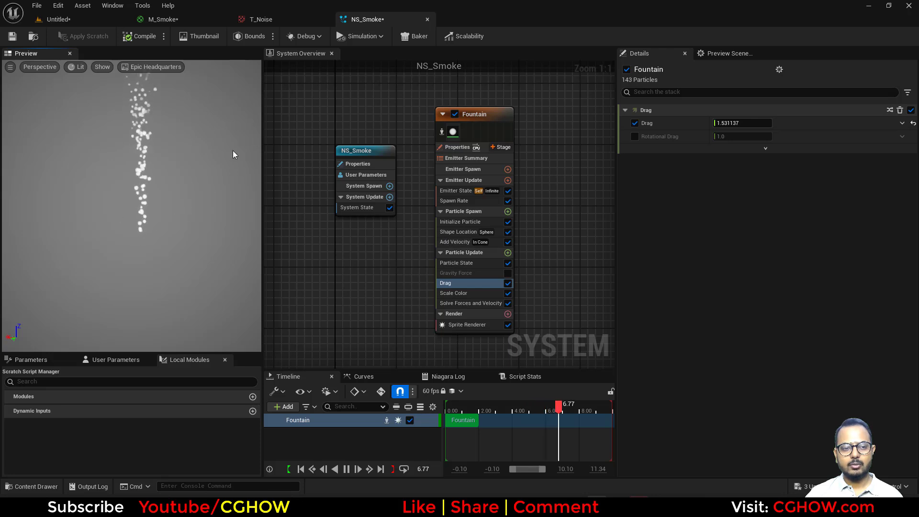
- Add a Wind Force module to Particle Update and set its wind speed scale to about 4.1
click(508, 253)
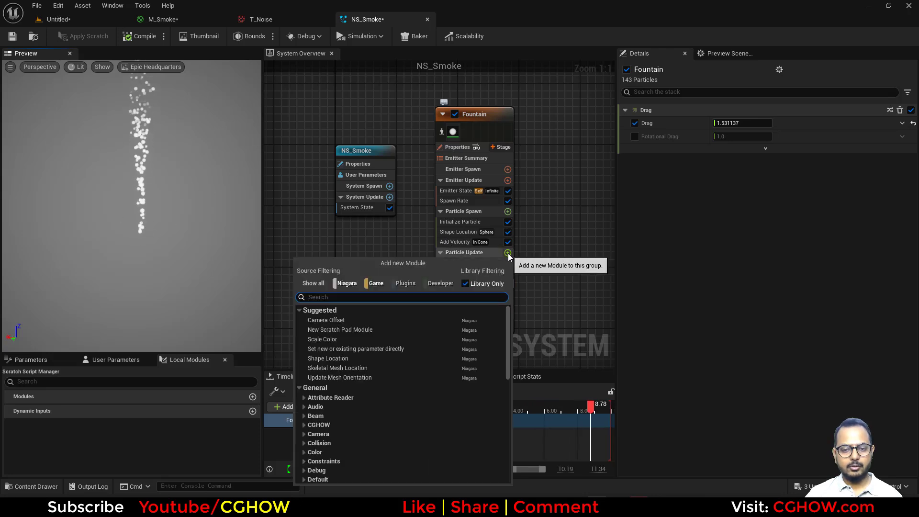
text(wind)
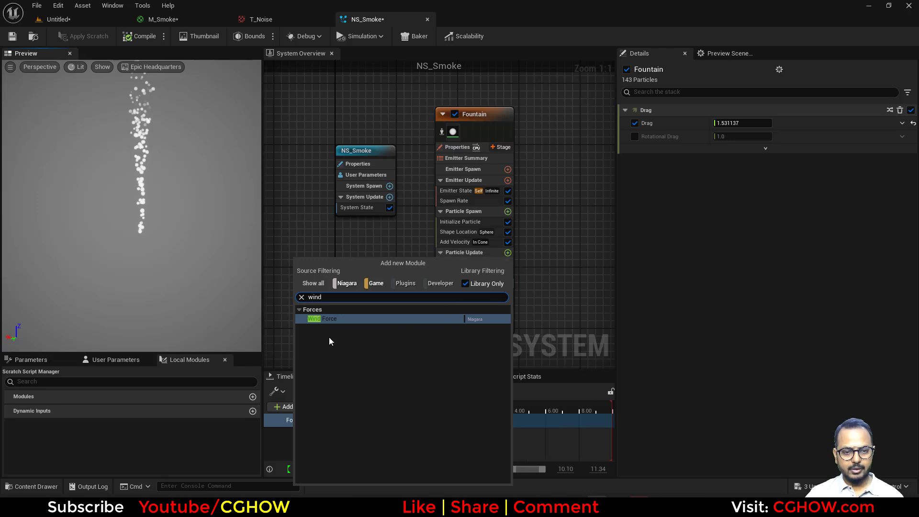
click(321, 319)
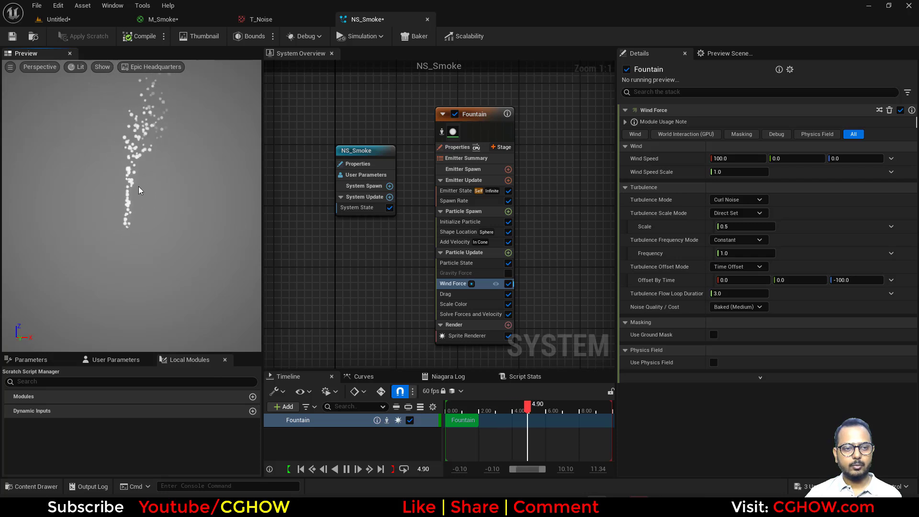
drag(742, 172, 764, 172)
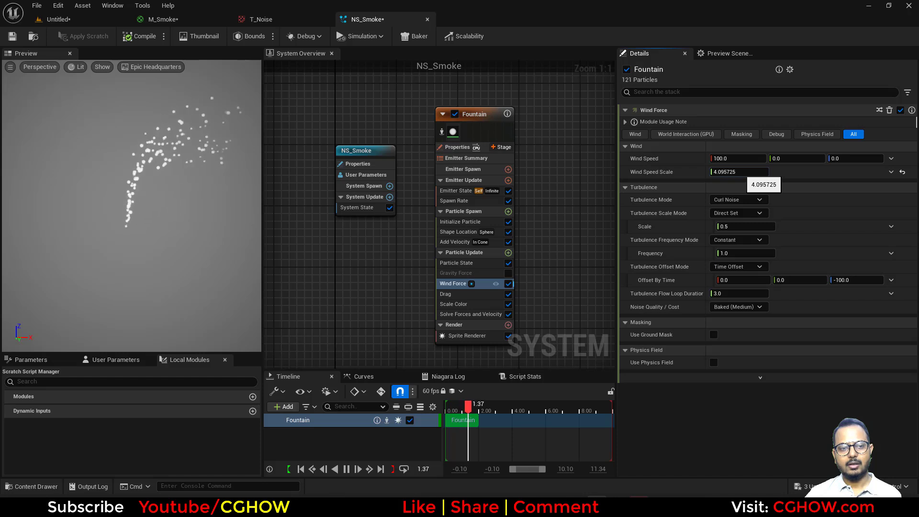
- Set Add Velocity's maximum velocity speed to 600
click(452, 242)
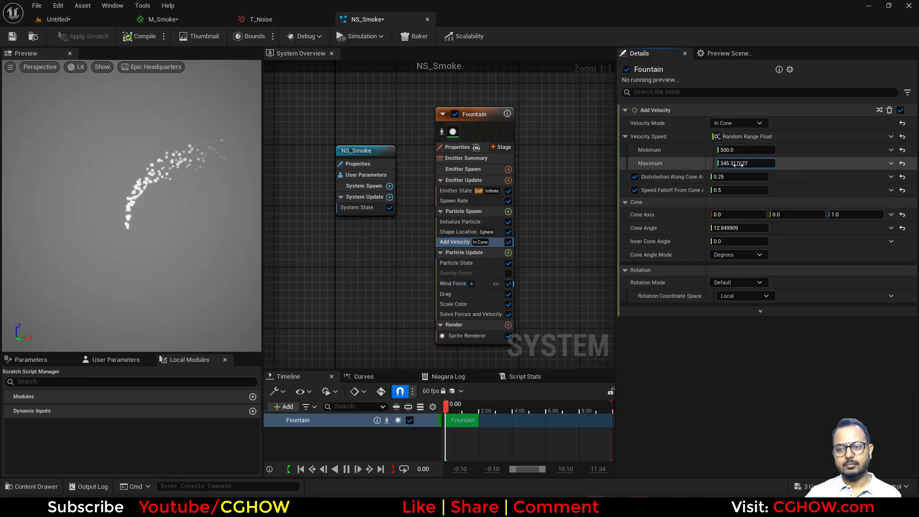
text(600)
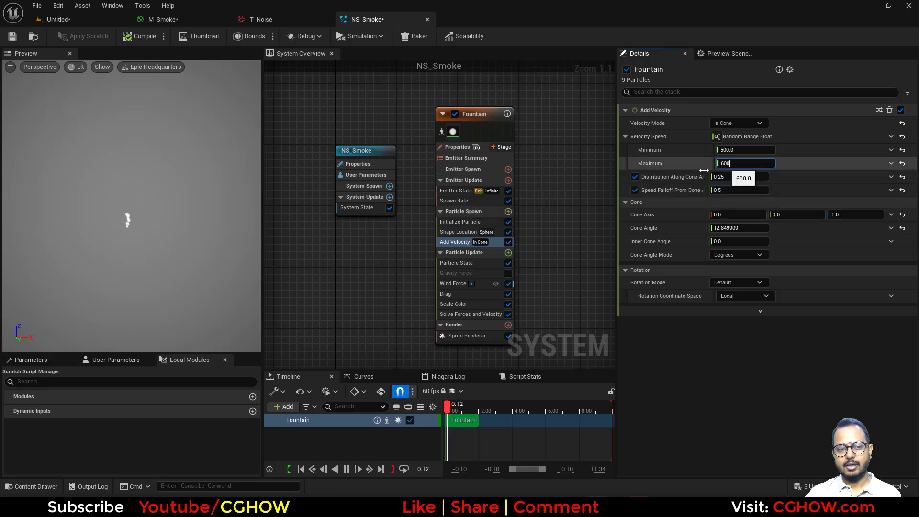
key(Return)
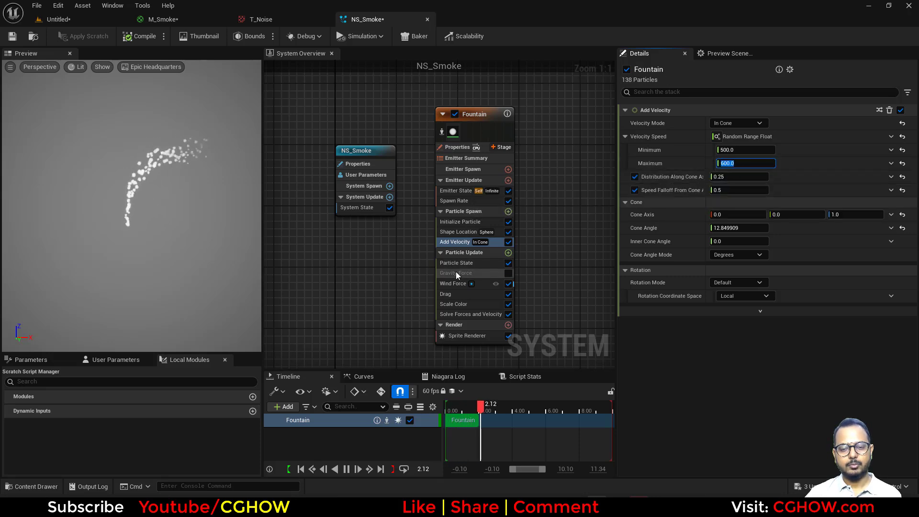
- Tune the Wind Force turbulence to a scale of about 0.52 and a frequency of about 9.8
click(455, 284)
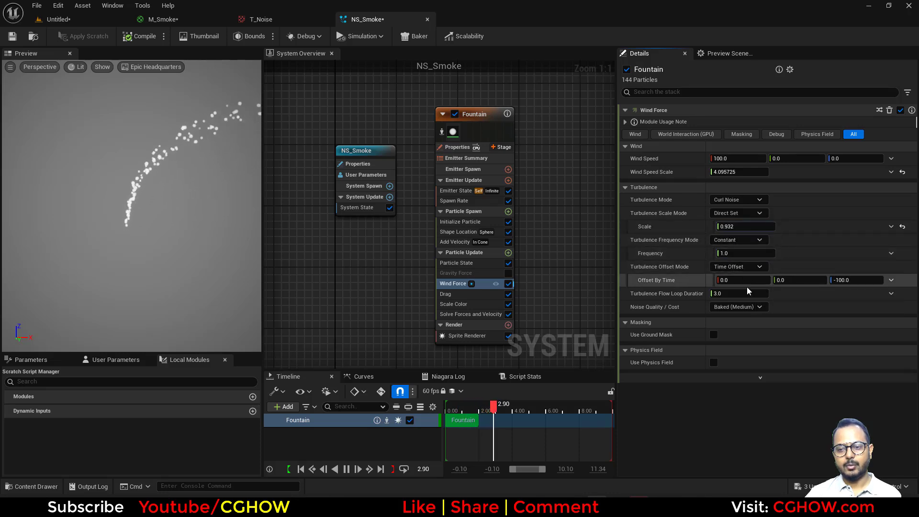
drag(761, 228, 795, 227)
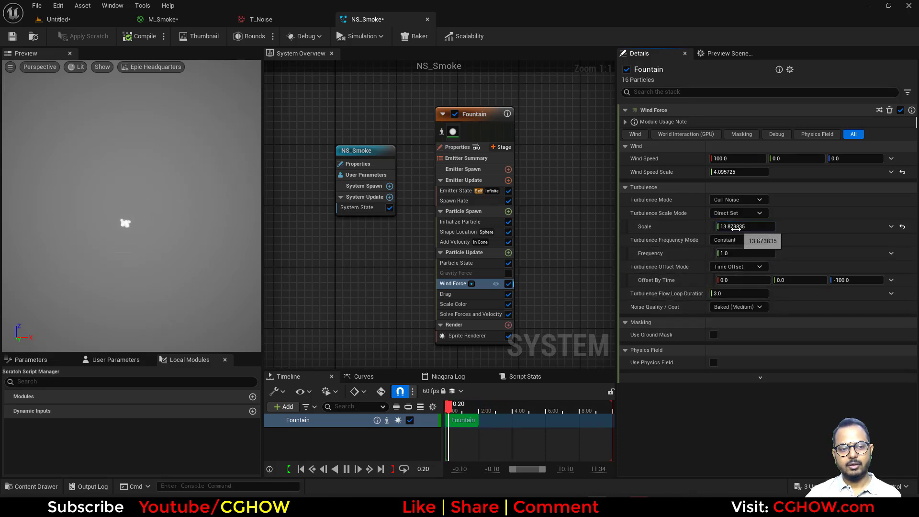
drag(735, 227, 697, 228)
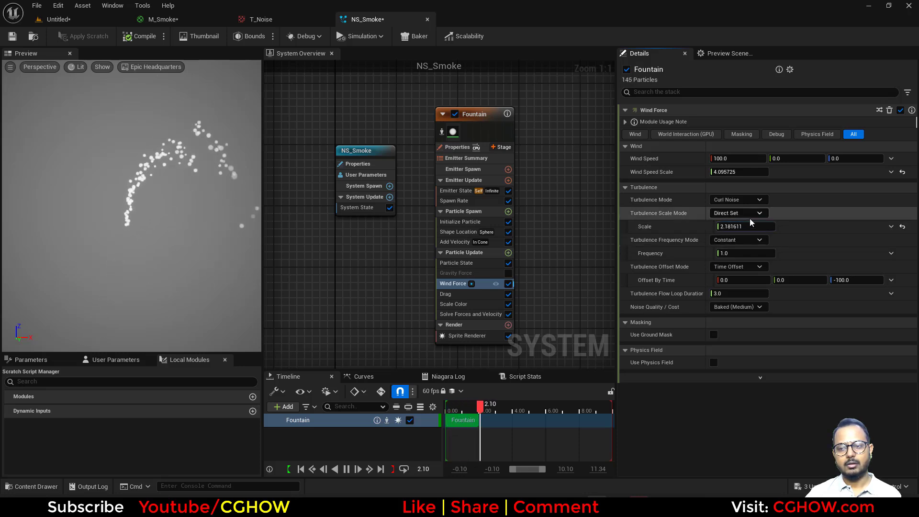
drag(735, 254, 842, 254)
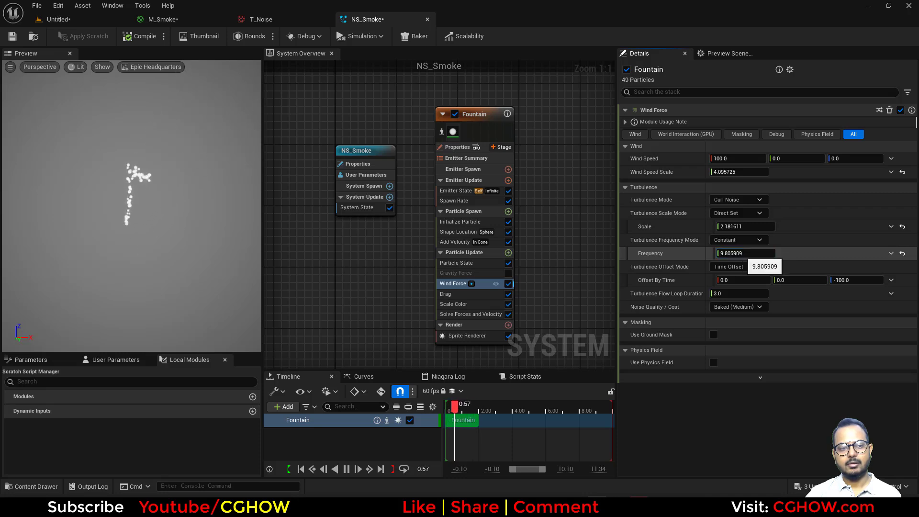
drag(742, 227, 722, 227)
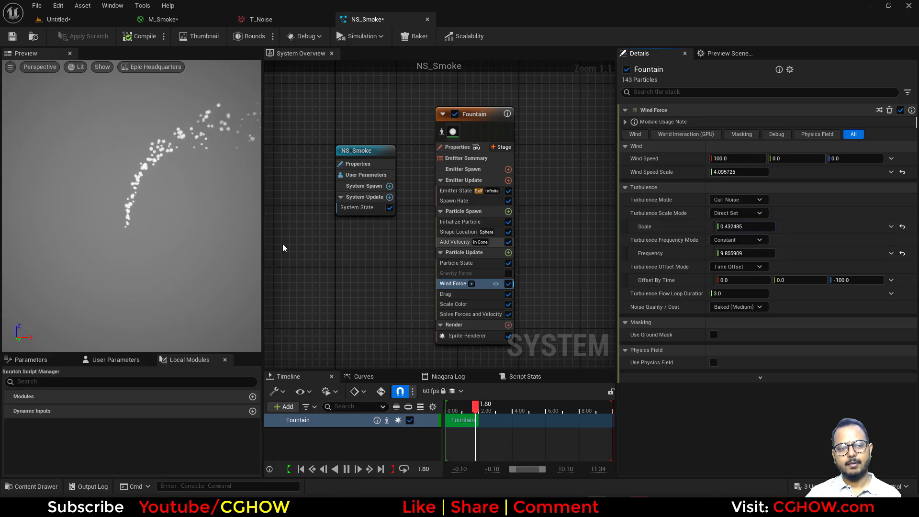
drag(732, 226, 762, 227)
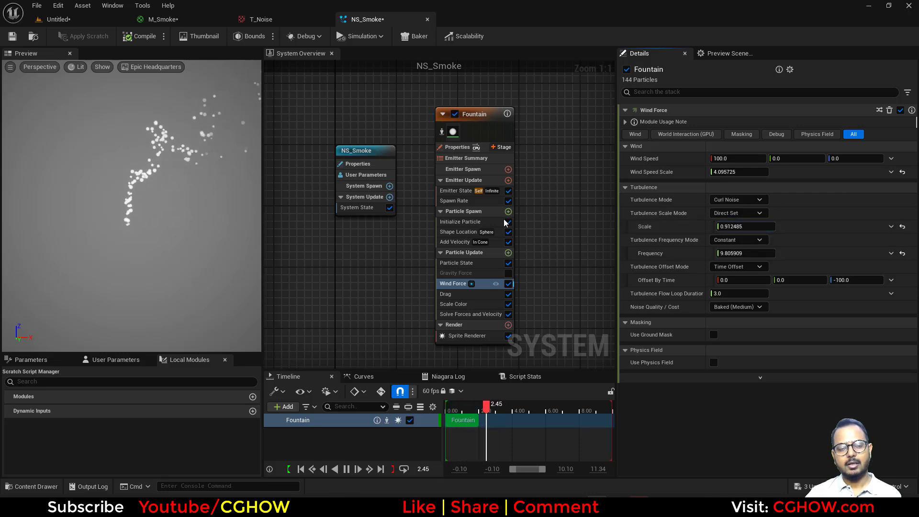
drag(761, 229, 754, 229)
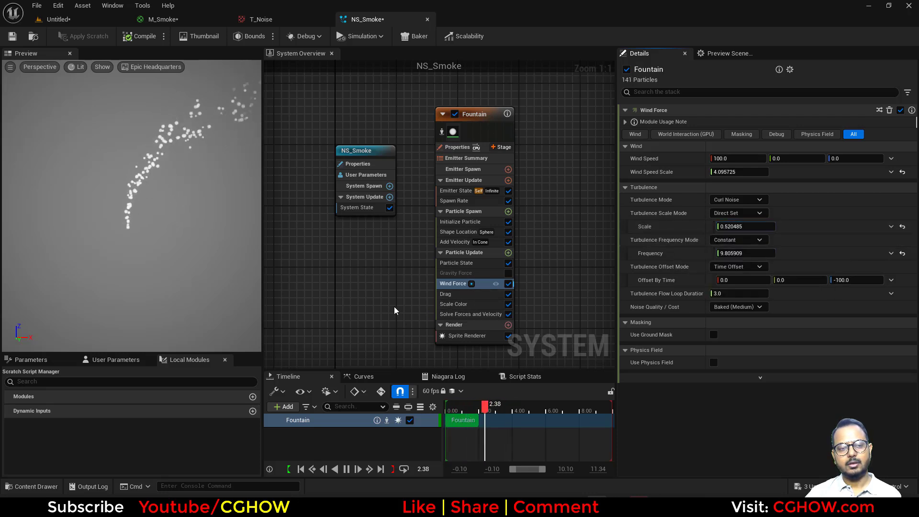
- Set Add Velocity's random speed range to a minimum of 320 and a maximum of 400
click(493, 242)
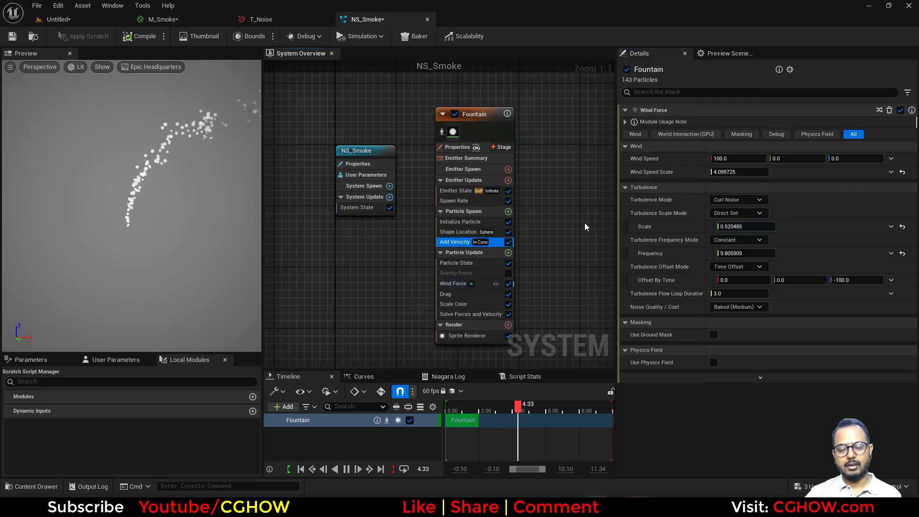
click(746, 163)
text(400)
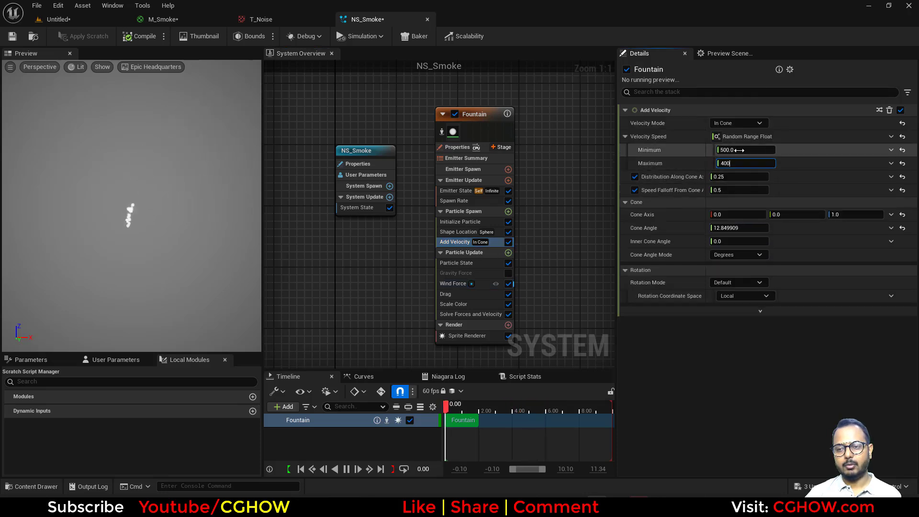
text(200)
key(Return)
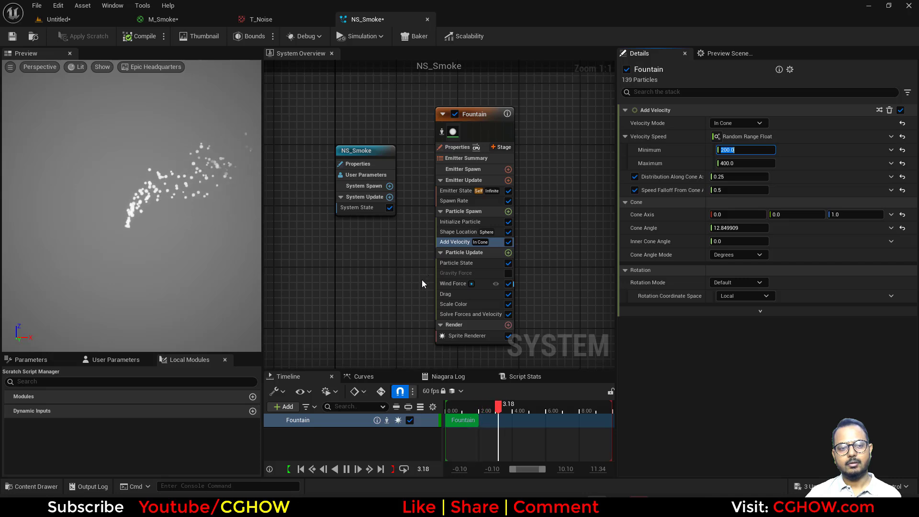
text(3)
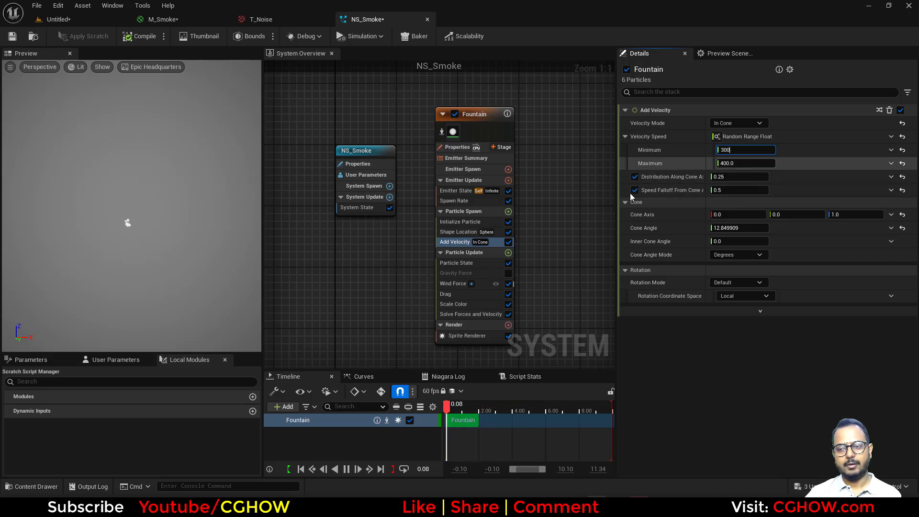
text(00)
key(Return)
text(350.)
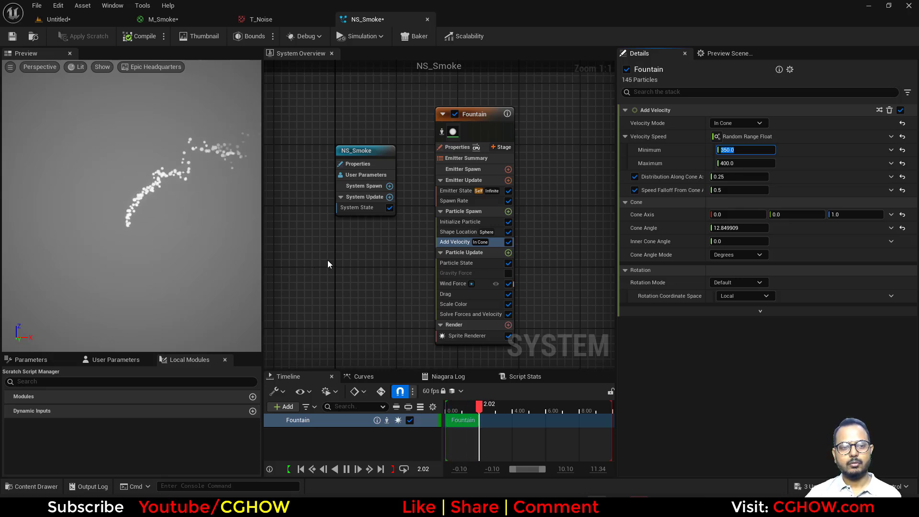
text(320)
key(Return)
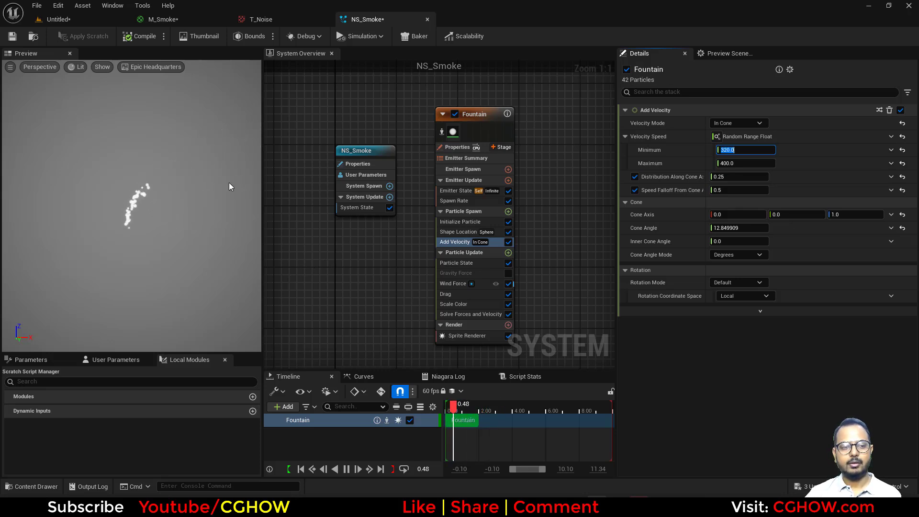
- Assign the M_Smoke material from the Smoke folder to the Fountain emitter's Sprite Renderer
mouse_move(214, 184)
mouse_down()
mouse_move(192, 187)
mouse_move(223, 182)
mouse_up()
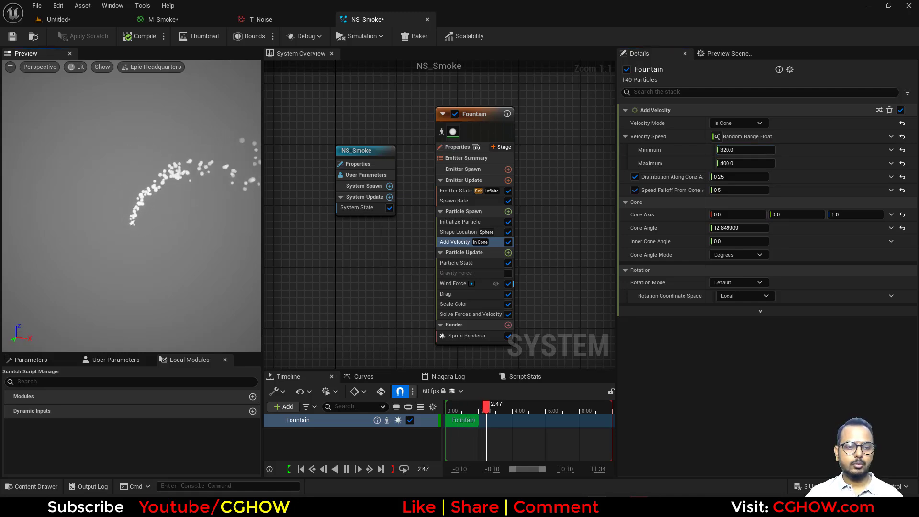
click(185, 20)
click(62, 20)
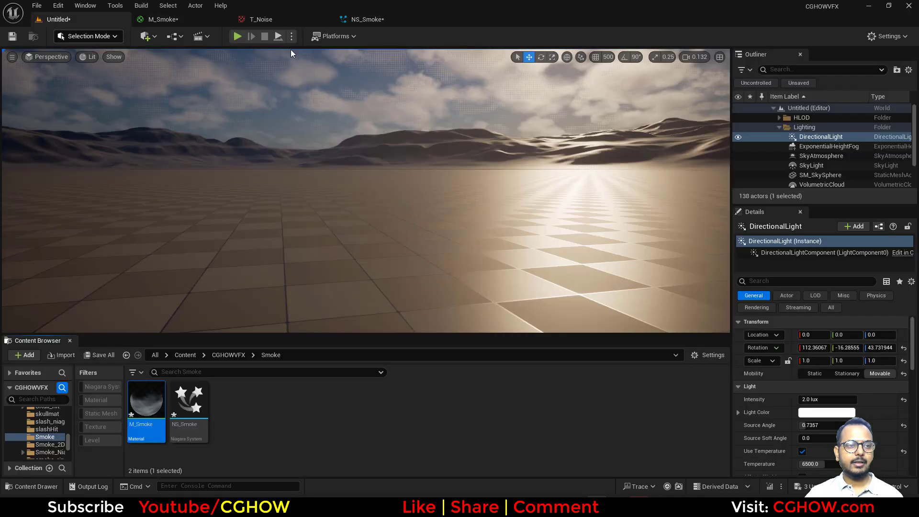
click(391, 23)
click(467, 335)
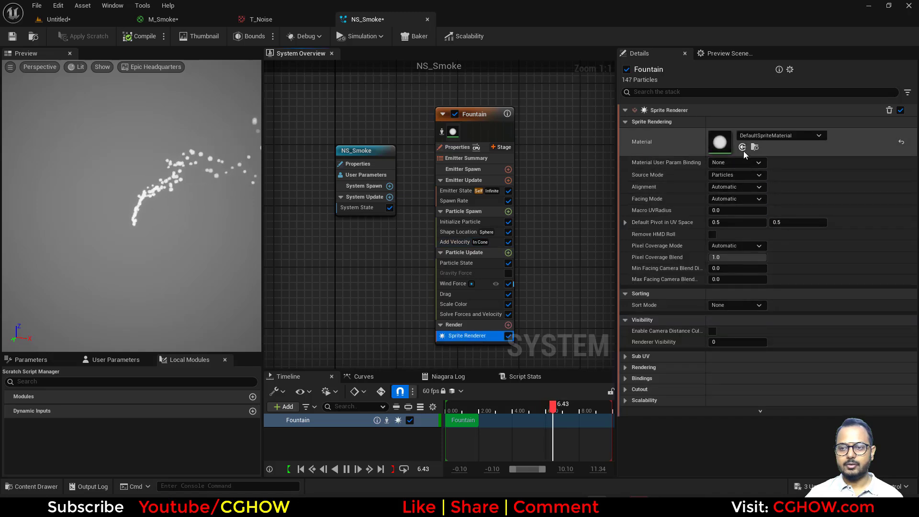
- Change the mass mode in Initialize Particle to Unset / (Mass of 1)
click(421, 213)
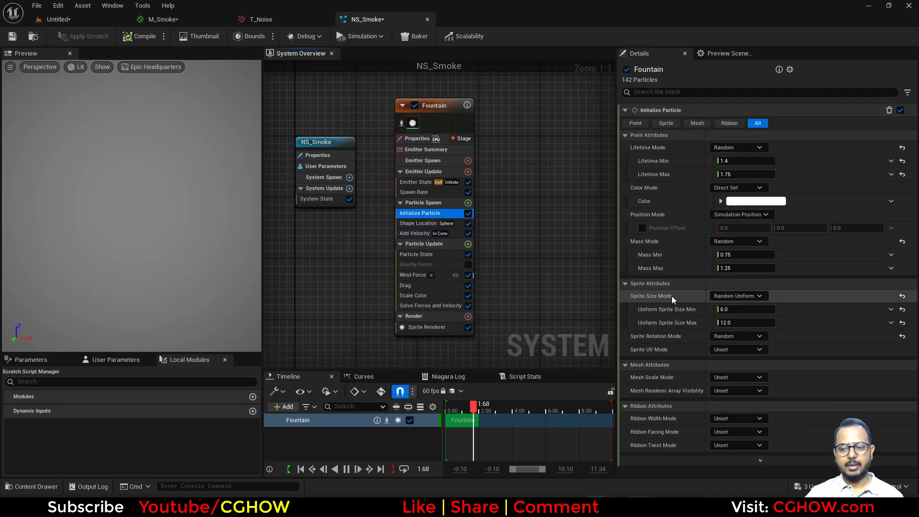
click(737, 241)
click(718, 249)
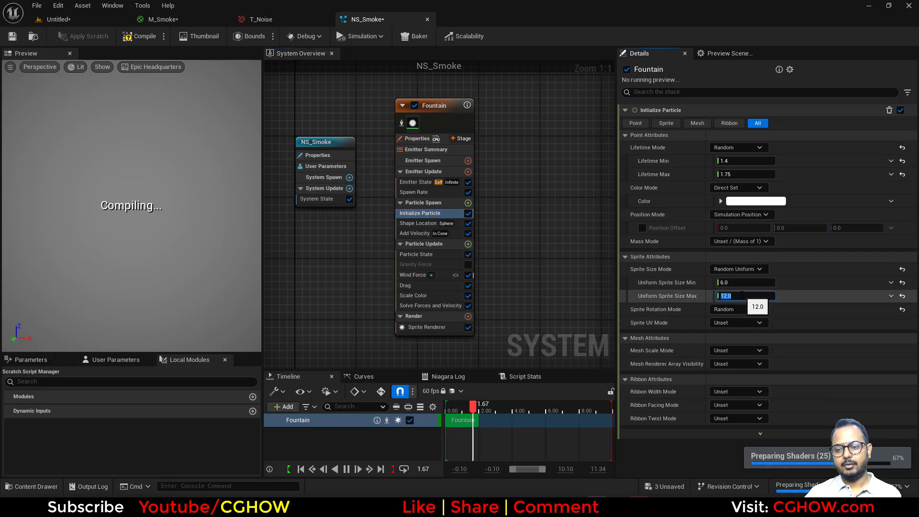
- Set the uniform sprite size range in Initialize Particle to a minimum of 80 and a maximum of 120
text(6040)
key(Return)
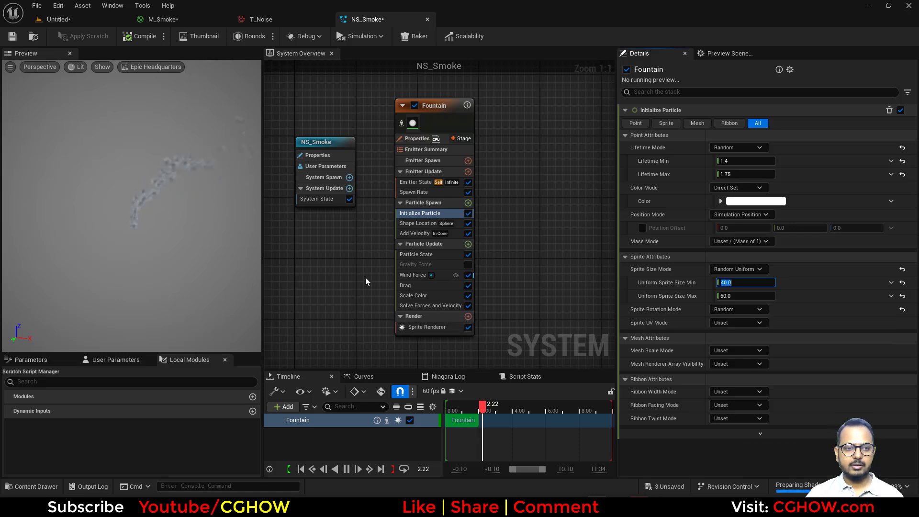
click(736, 293)
text(1)
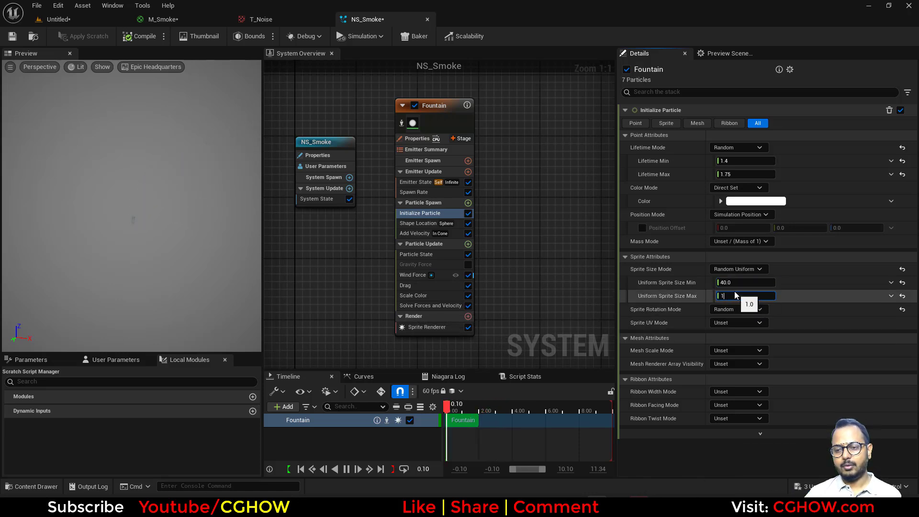
text(20)
key(Return)
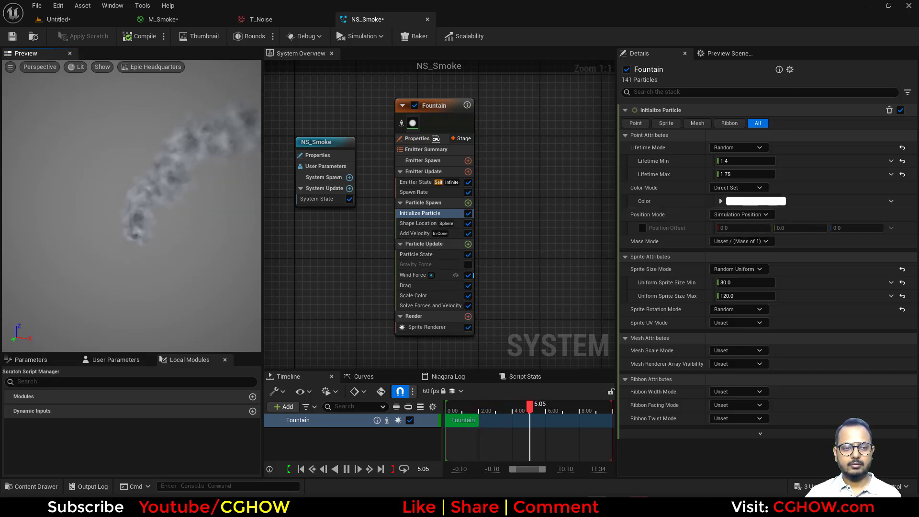
- Change Initialize Particle's color mode to Random Hue/Saturation/Value and set the upper limit of the hue shift range to 0
click(738, 188)
click(766, 236)
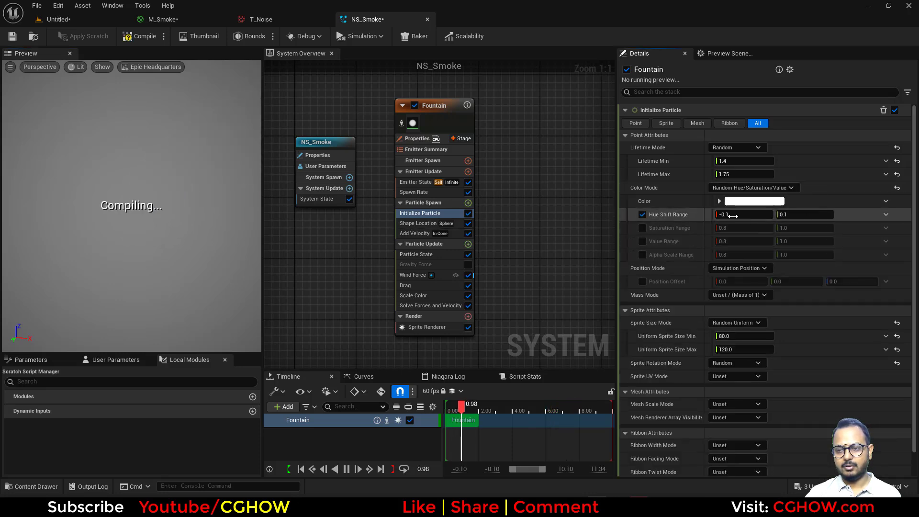
click(804, 214)
text(0)
- Enable the value range in Initialize Particle and set its minimum to 0.2
click(642, 241)
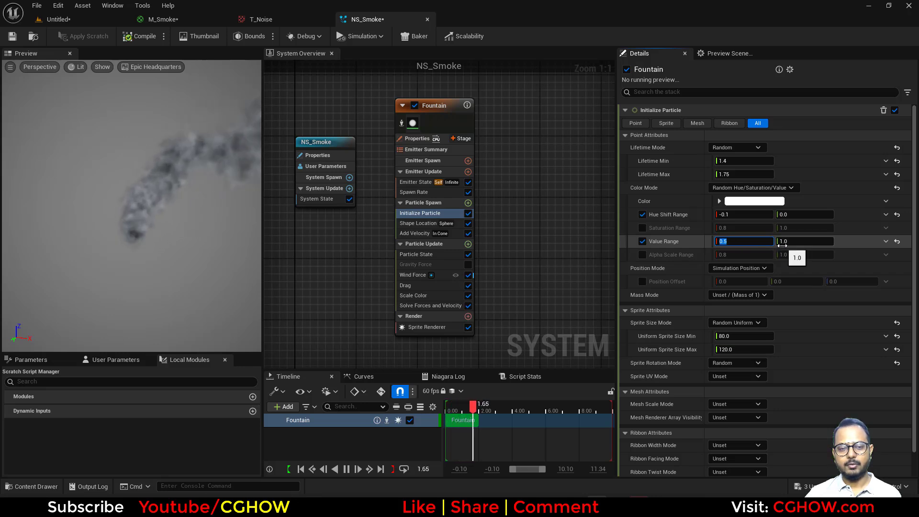
text(0.2)
key(Return)
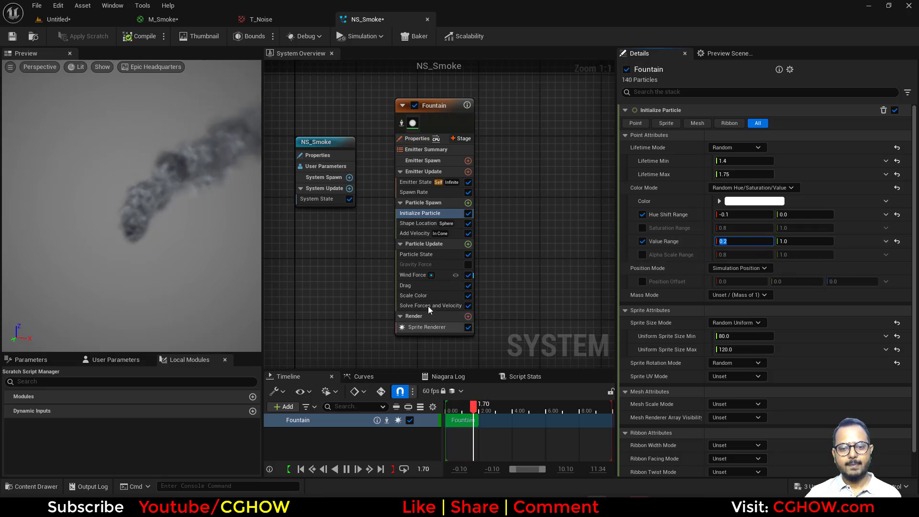
- Add a Scale Sprite Size module to Particle Update and apply the smooth ease-in-out ramp-up template to its uniform curve
click(468, 244)
text(siz)
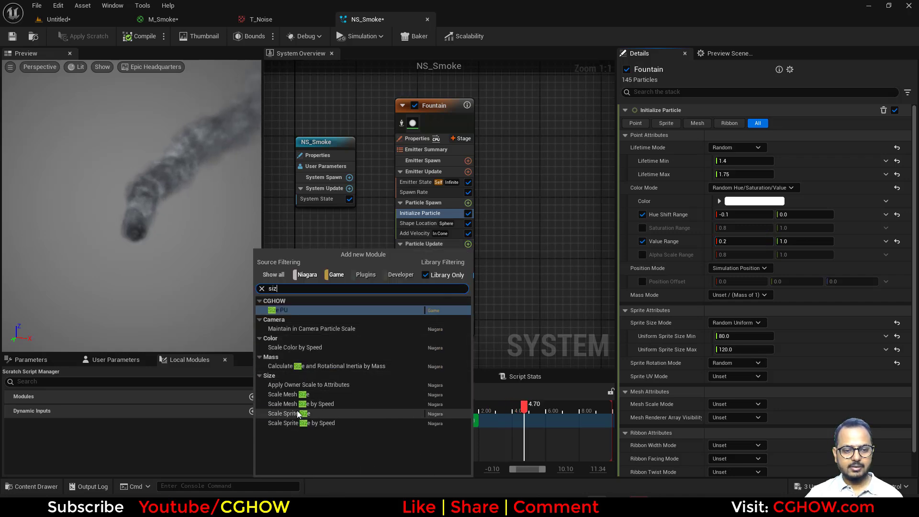
click(298, 413)
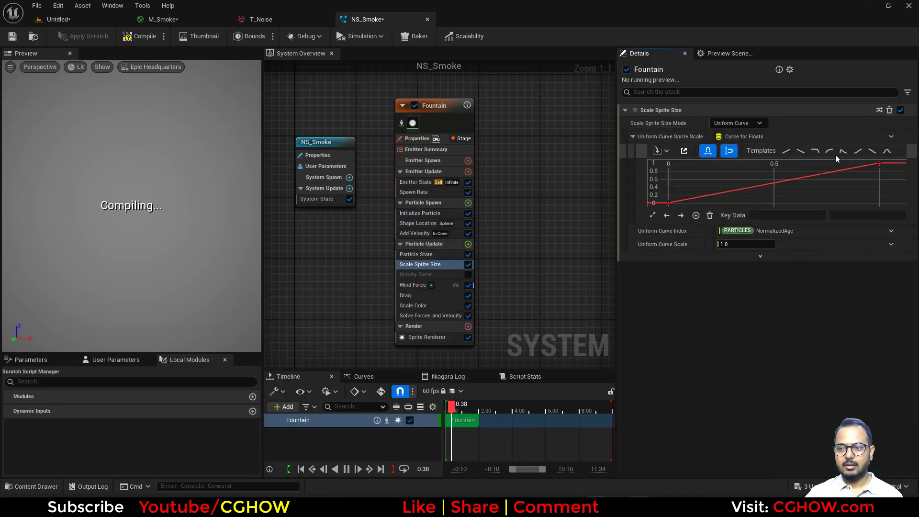
click(862, 151)
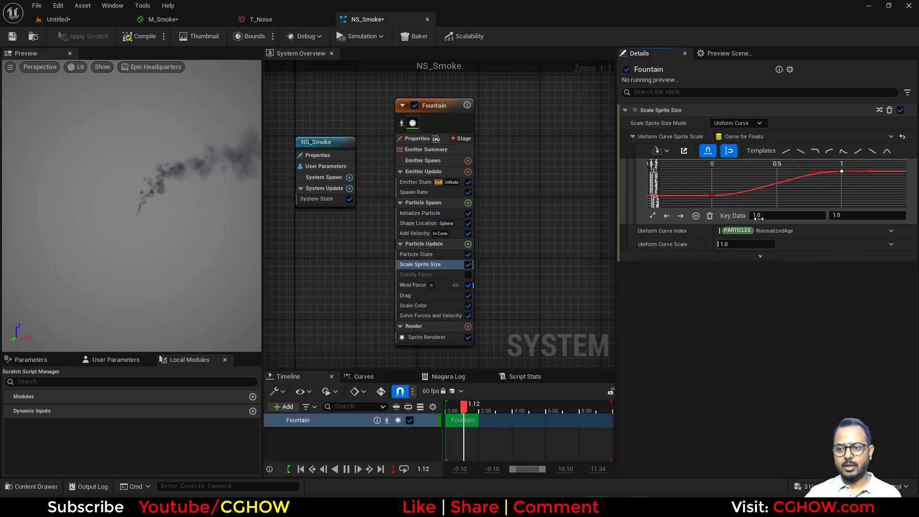
- Move the sprite scale curve's end key to time 0.3 and steepen the start key's tangent so the curve rises faster
text(0.3)
key(Return)
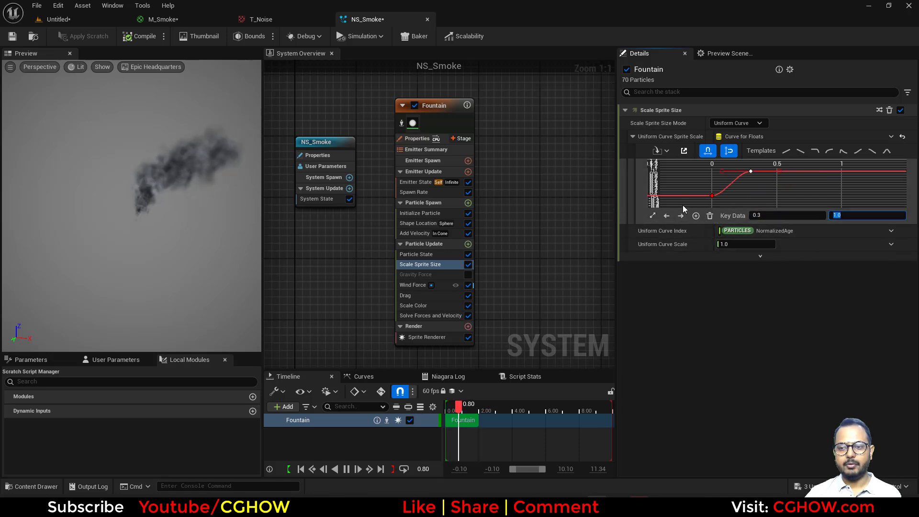
drag(725, 209, 721, 182)
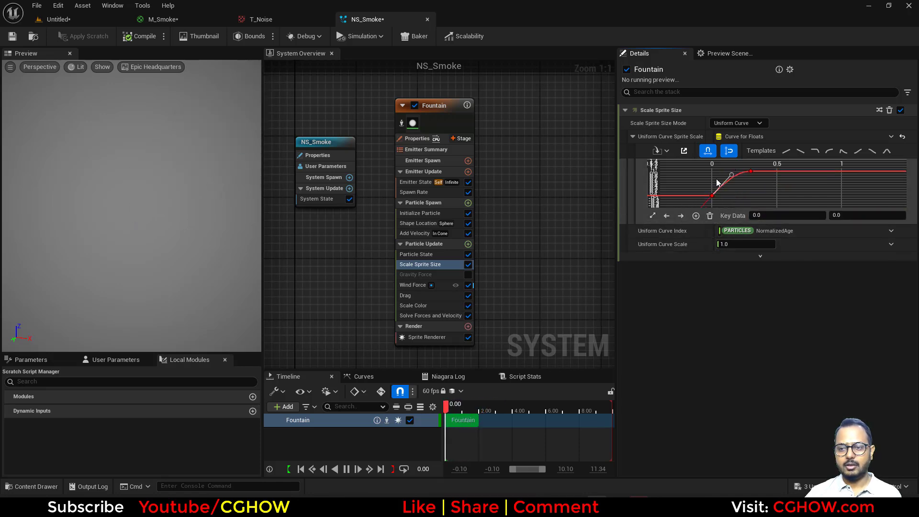
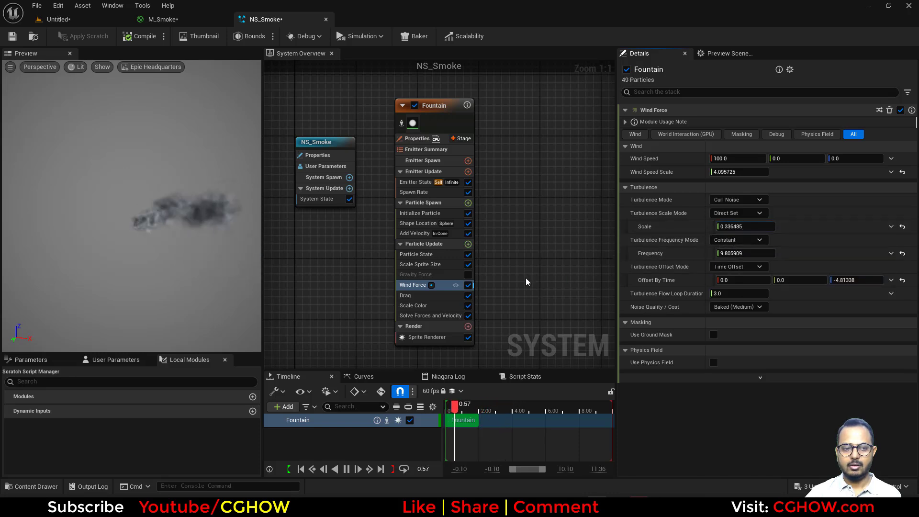
- Set the Drag module's drag to 1.565204 and check the smoke plume in the level viewport
click(426, 296)
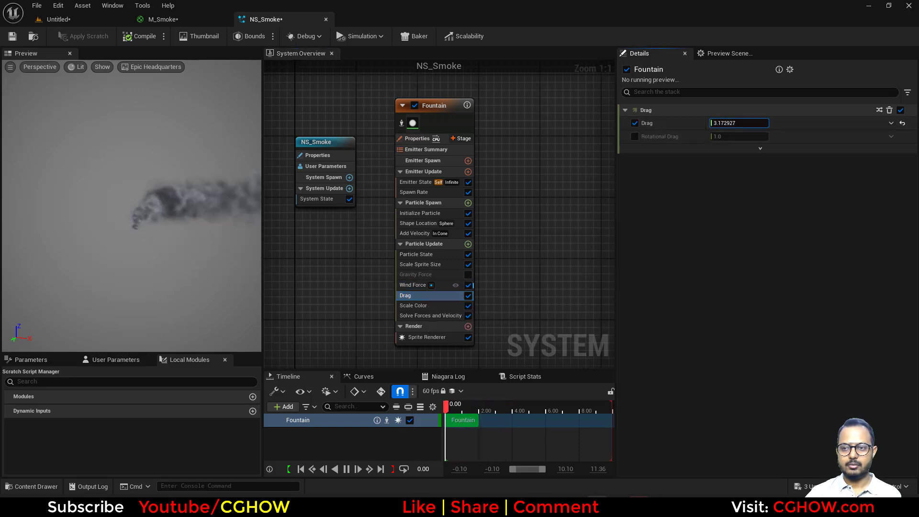
drag(740, 123, 728, 125)
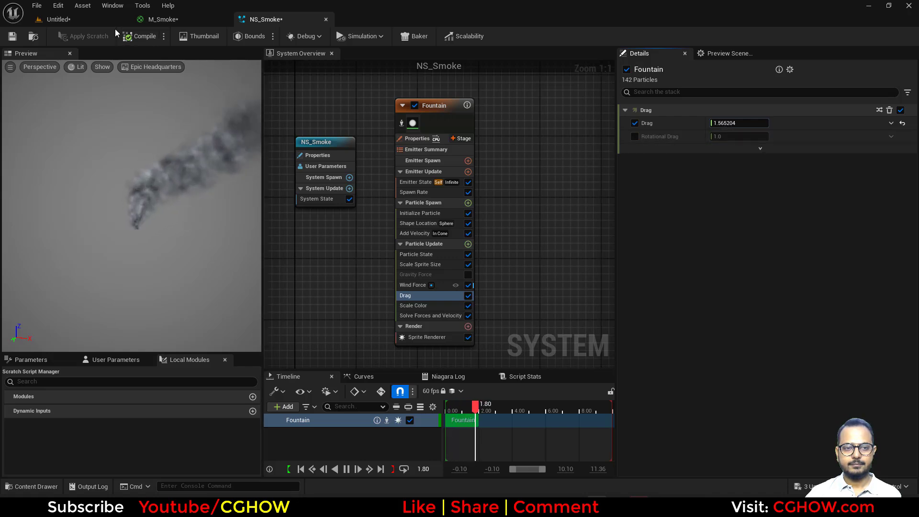
click(105, 22)
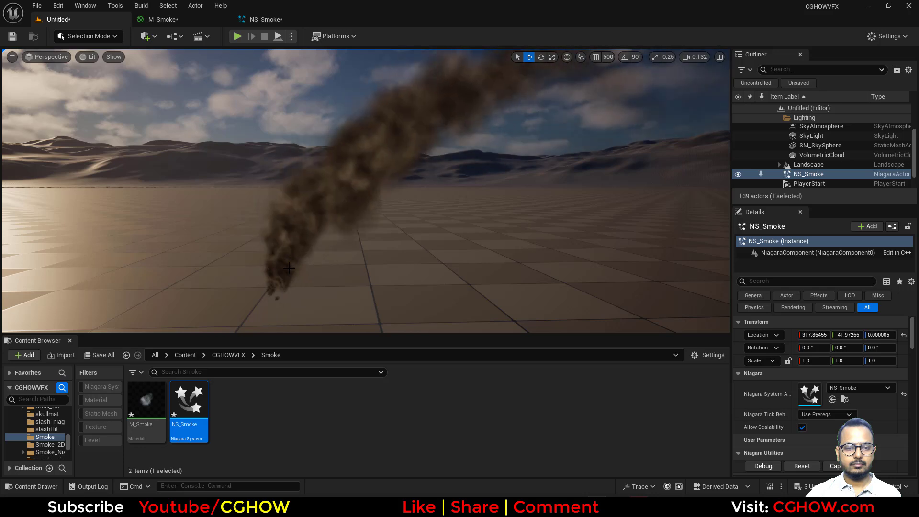
scroll(324, 191, down, 1)
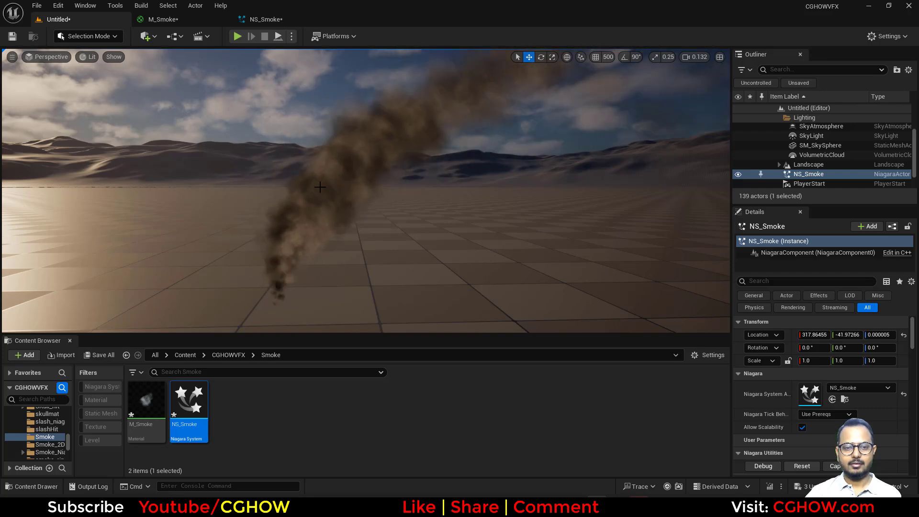
right_drag(375, 217, 340, 211)
key(s)
key(a)
key(d)
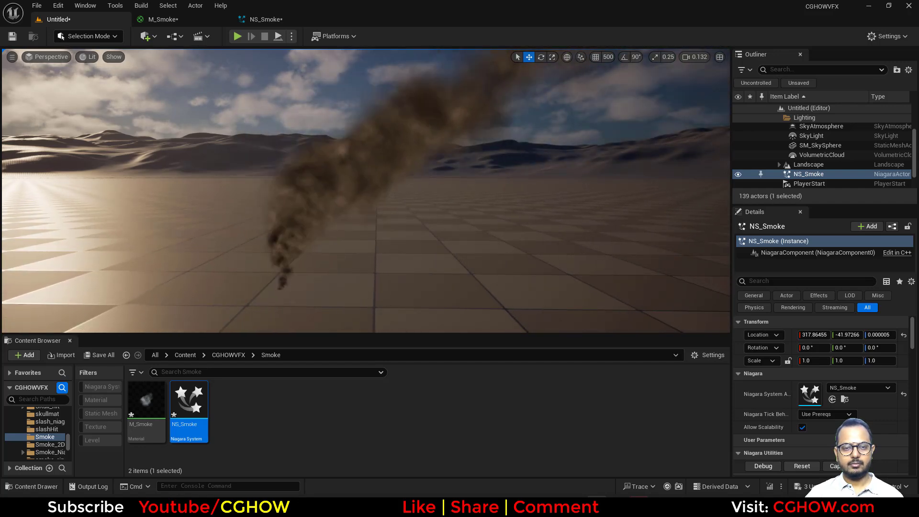
- Enable the alpha scale range in Initialize Particle, set both limits to 5.0, and view the smoke in the level
click(280, 20)
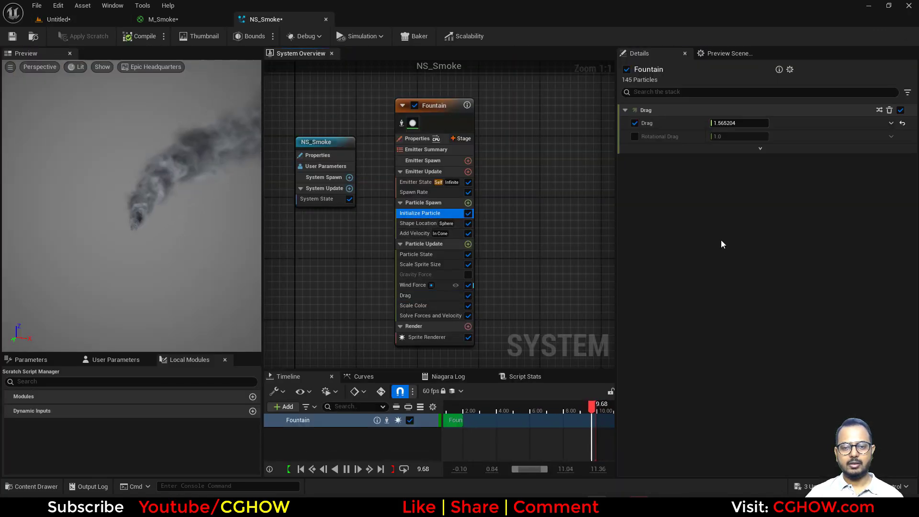
click(643, 255)
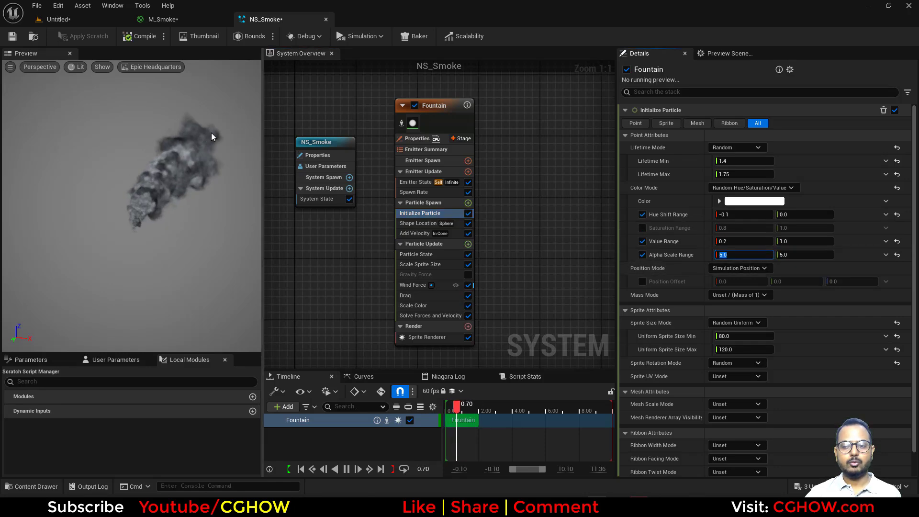
click(79, 20)
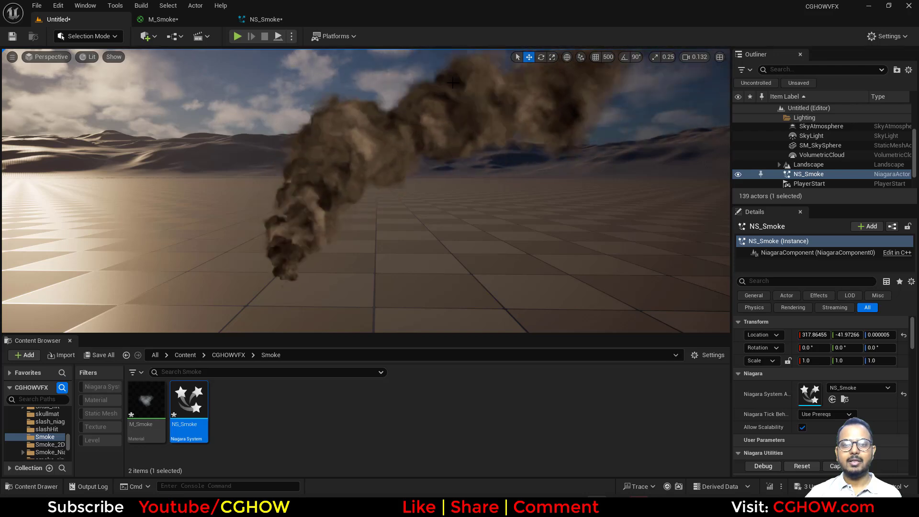
- In M_Smoke, move the 0.5 constant, Texture Object and Motion_4WayChaos nodes feeding base color away from the Multiply node to make room
click(273, 21)
click(187, 18)
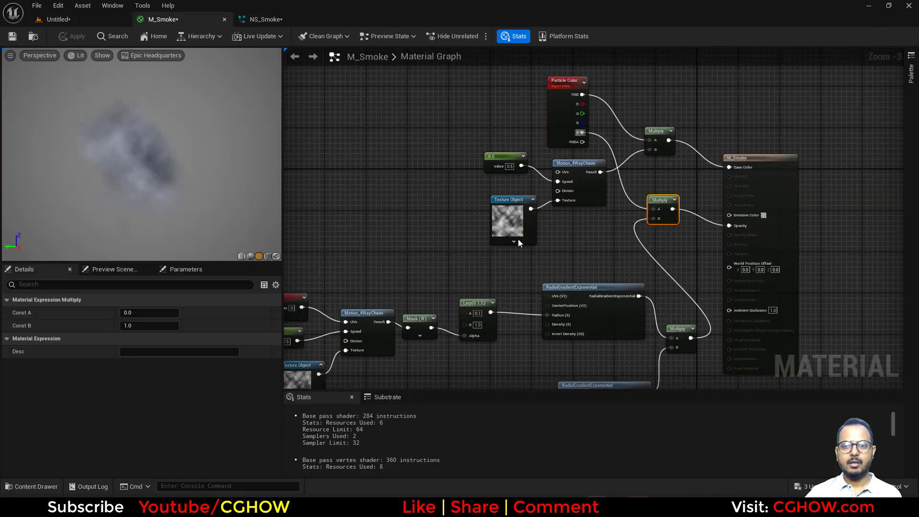
right_drag(586, 212, 546, 277)
click(382, 229)
drag(536, 297, 539, 297)
drag(561, 254, 422, 254)
scroll(423, 247, up, 3)
right_drag(412, 266, 468, 268)
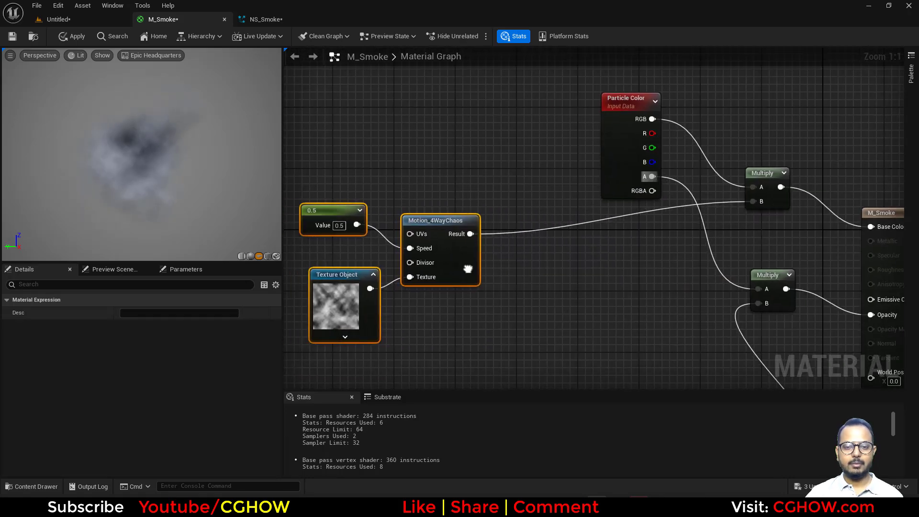
- Preview the Motion_4WayChaos node and insert a Power node between its result and the base-color Multiply's B input
click(470, 269)
key(space)
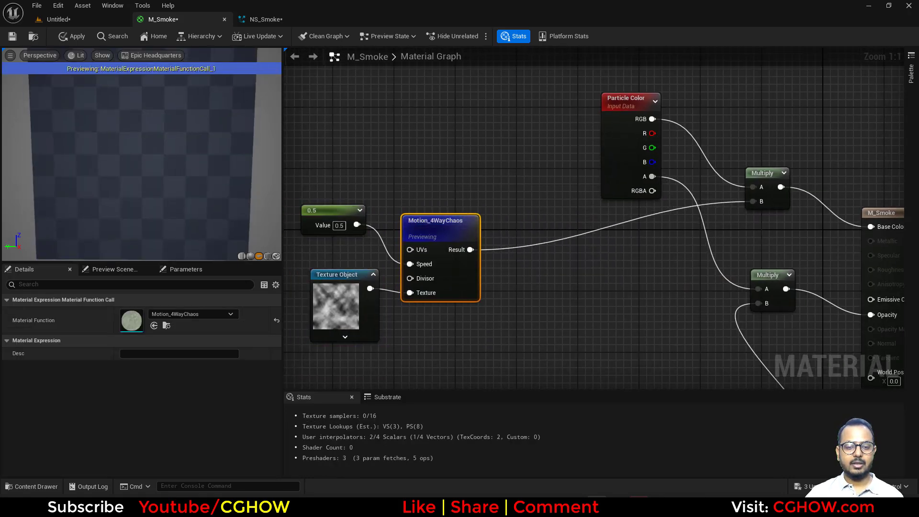
scroll(166, 155, down, 3)
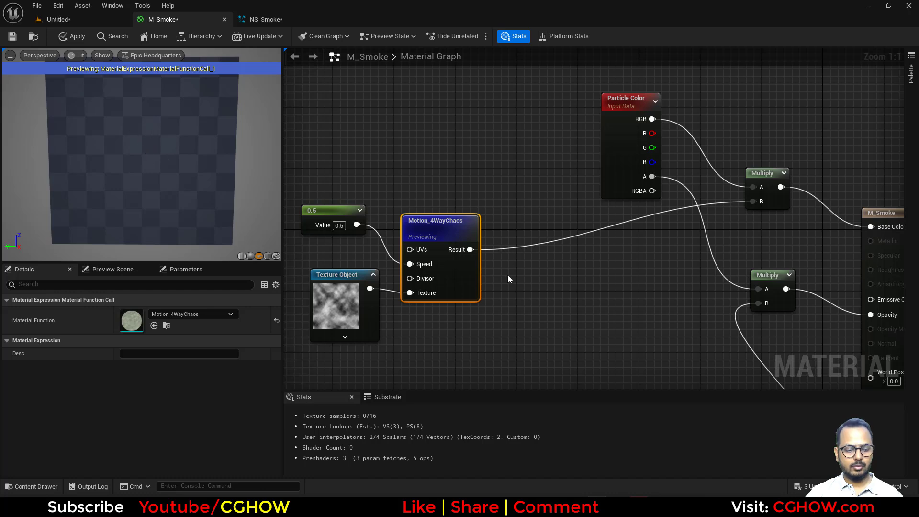
click(508, 275)
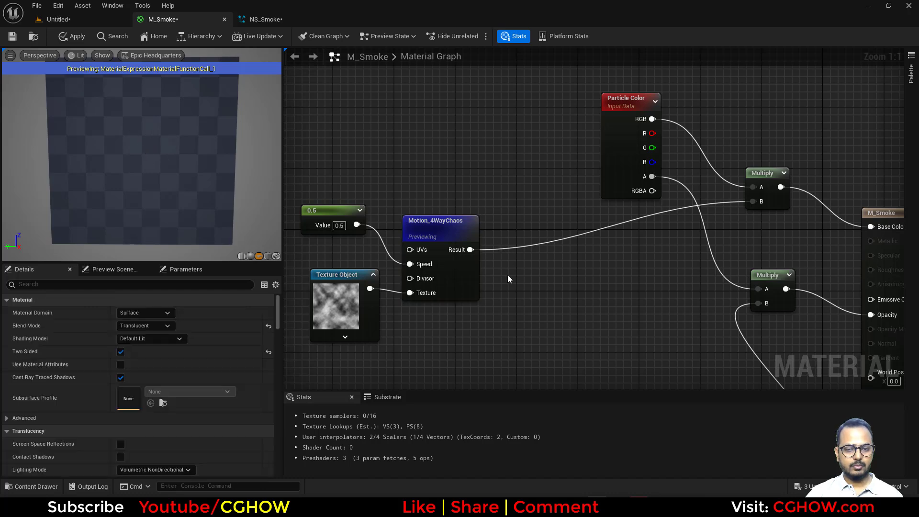
key(e)
click(509, 230)
drag(507, 251, 518, 250)
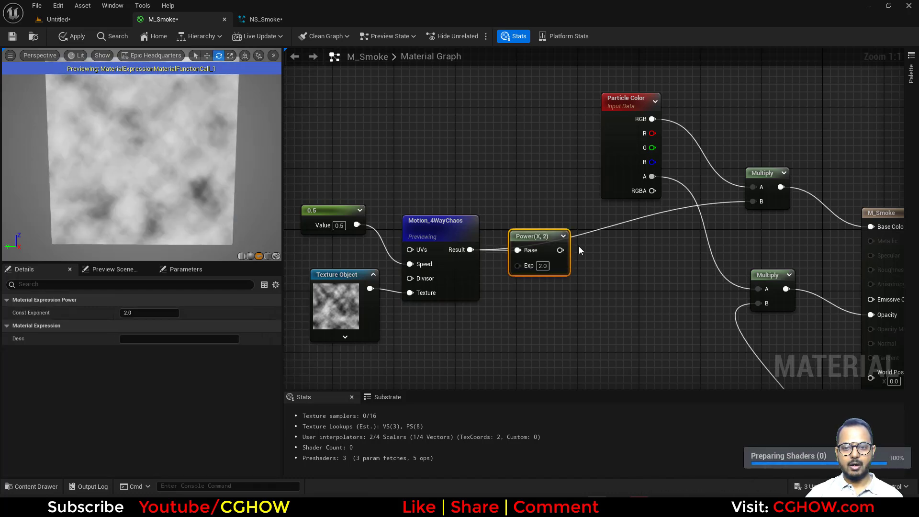
drag(750, 201, 750, 202)
- Add a Dynamic Parameter node, connect its Param1 output to the Power node's Exp input, and preview the Power node
right_click(419, 133)
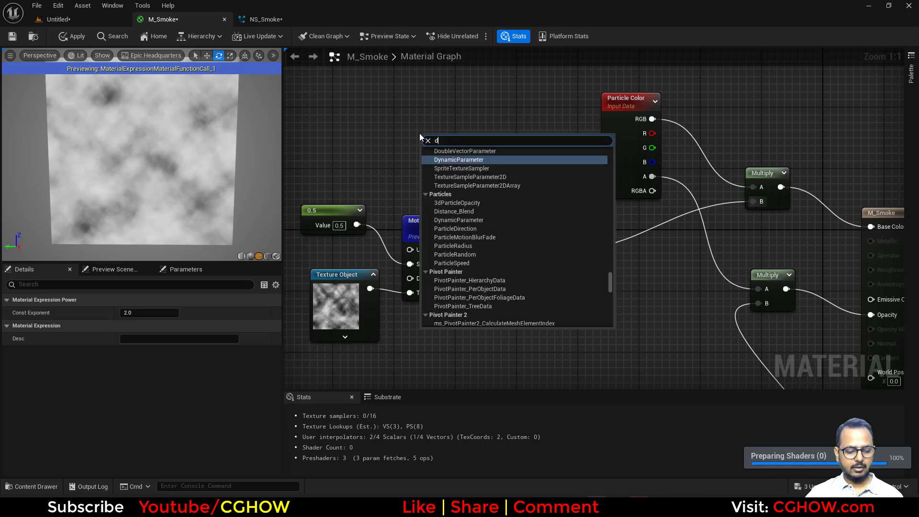
text(dy)
click(458, 203)
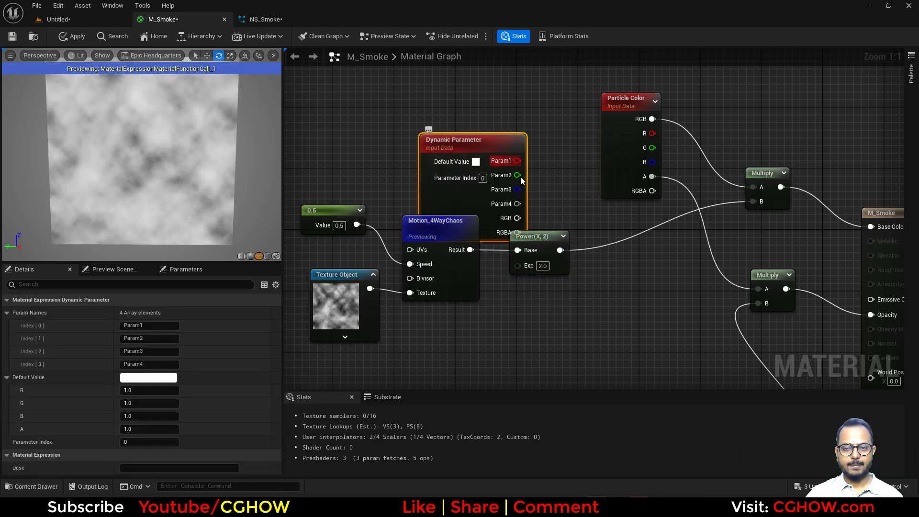
drag(518, 161, 518, 264)
drag(458, 188, 404, 159)
right_click(532, 240)
click(575, 263)
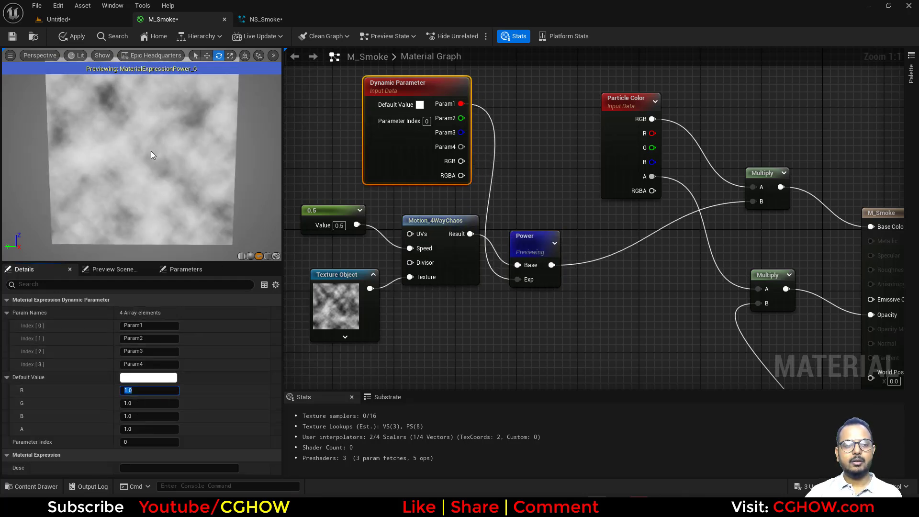
- Try 2 as the Dynamic Parameter's default R value, and set it to 0.2
click(152, 392)
text(2)
key(Return)
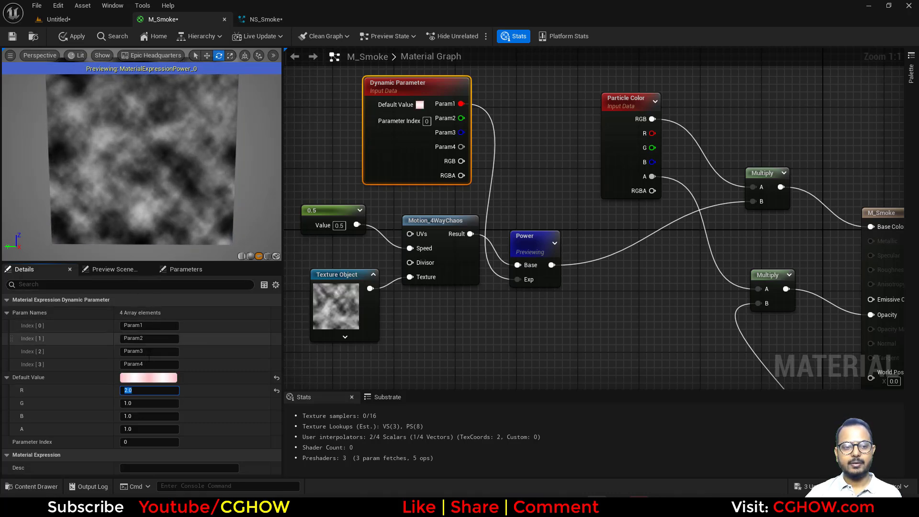
text(.2)
key(Return)
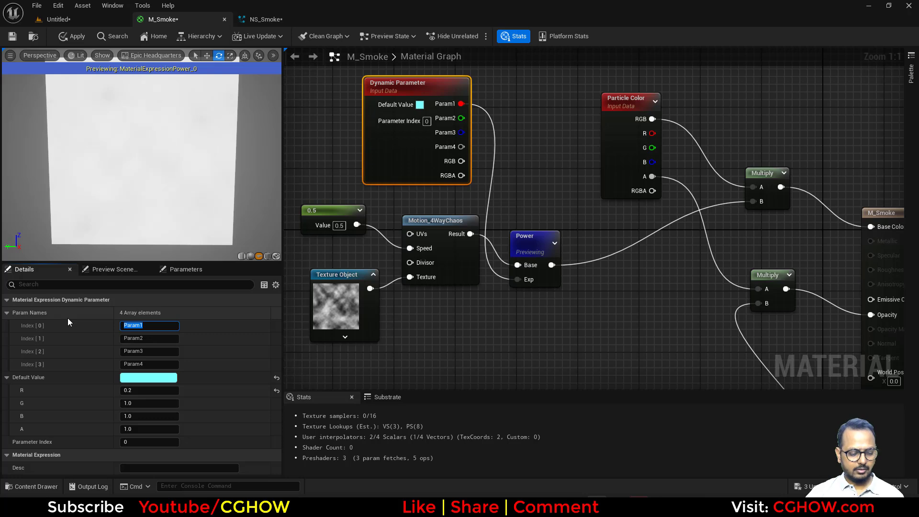
- Rename the Dynamic Parameter's first parameter to pow, apply the material, and check the smoke in NS_Smoke and the level
text(pow)
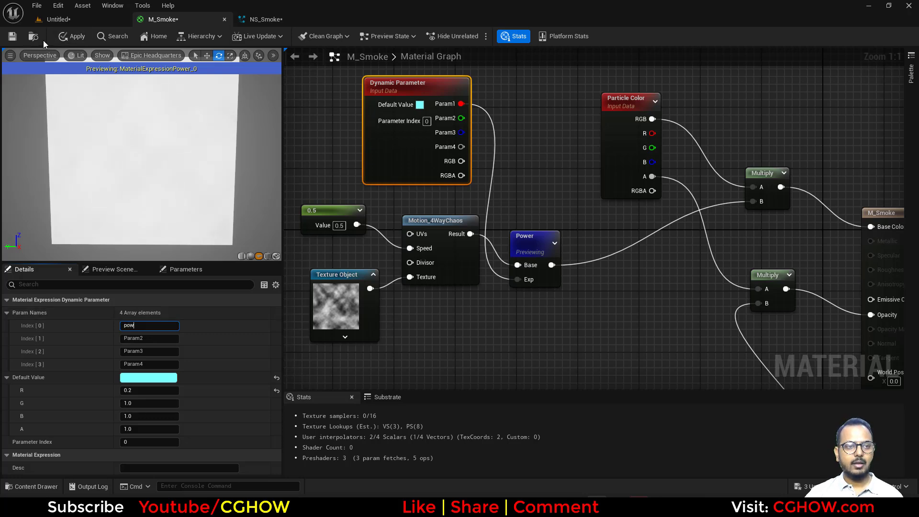
click(60, 37)
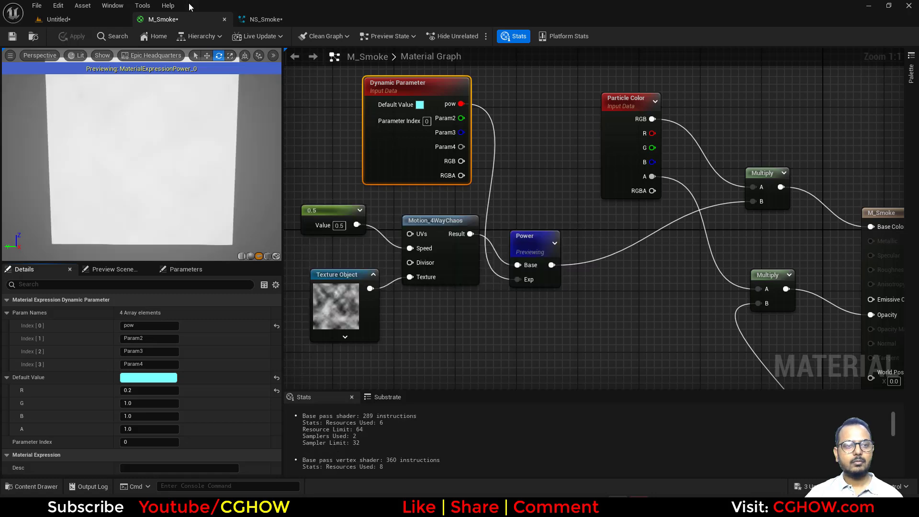
click(289, 17)
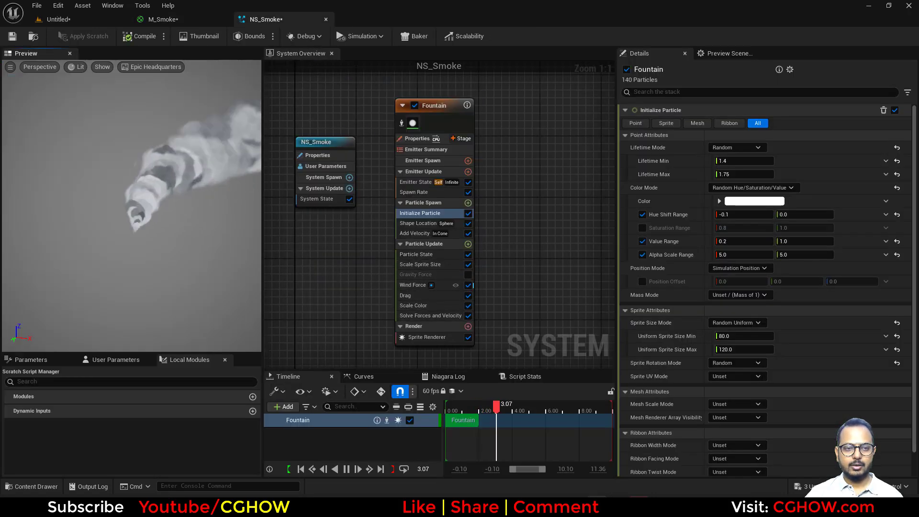
click(84, 19)
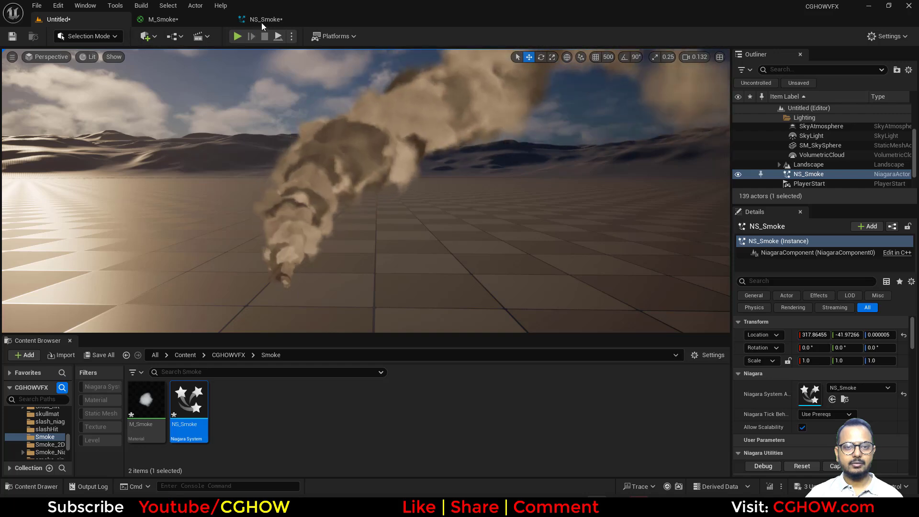
- Set the value range minimum in NS_Smoke's Initialize Particle module to 0.8
click(262, 20)
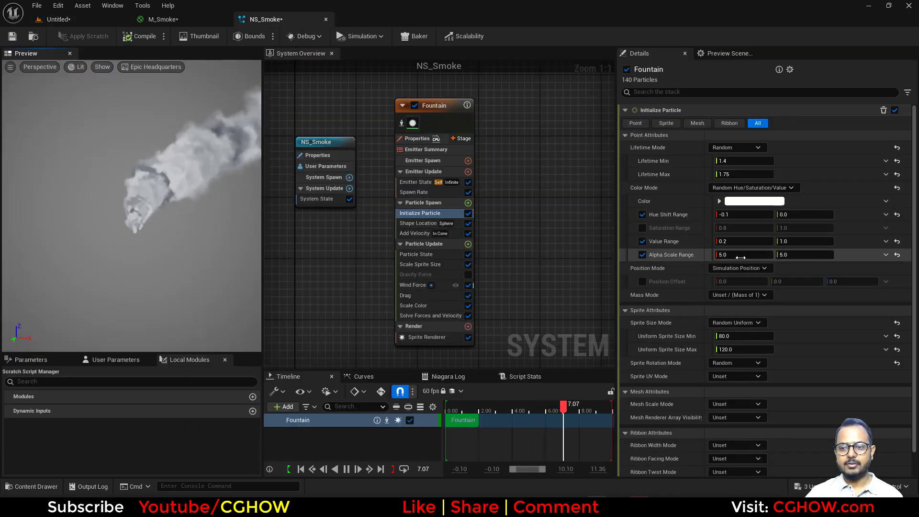
click(744, 241)
text(0.8)
key(Return)
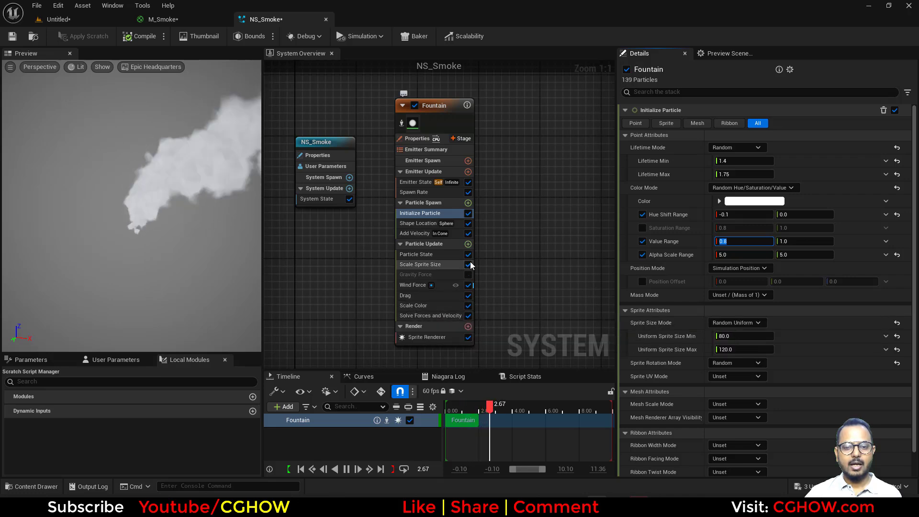
- Add a Dynamic Material Parameters module to the Fountain emitter's Particle Update
click(469, 244)
text(dy)
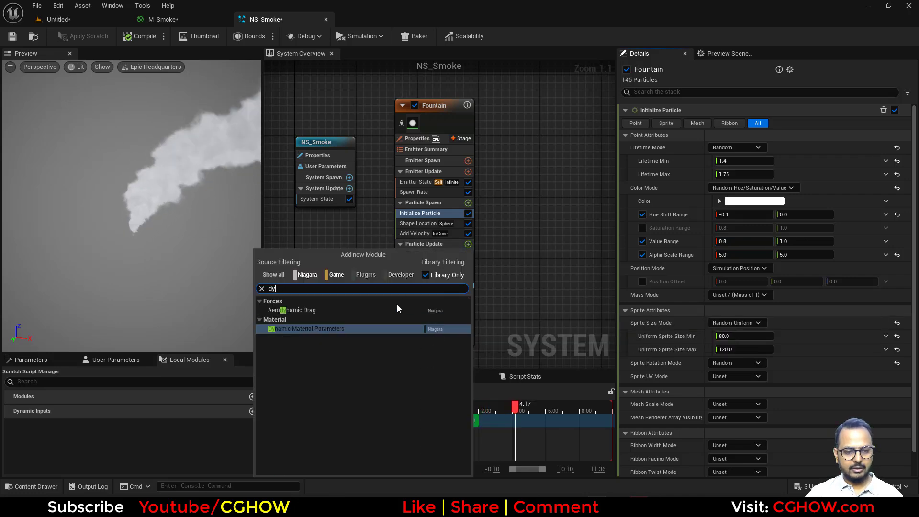
click(322, 334)
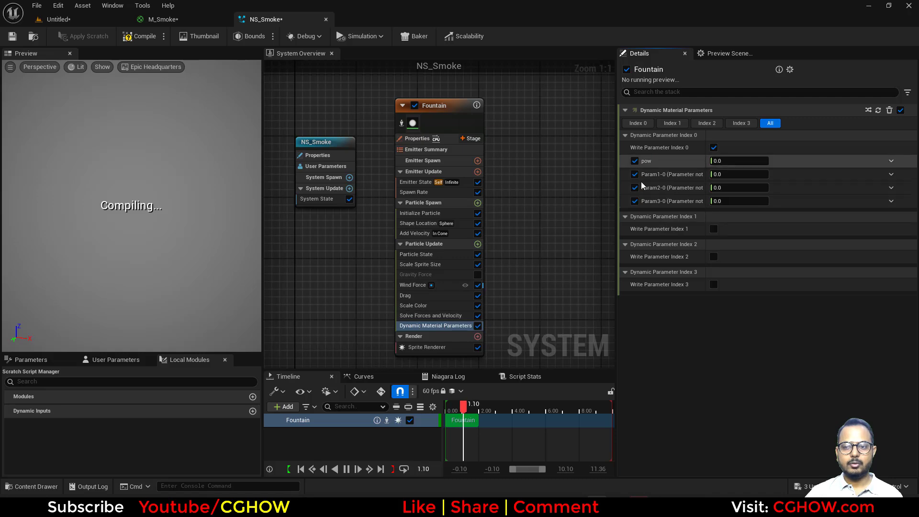
- Set Initialize Particle's color to gray with value 0.171875 and its value range minimum to 0.6, checking the smoke in the level
click(417, 213)
click(741, 202)
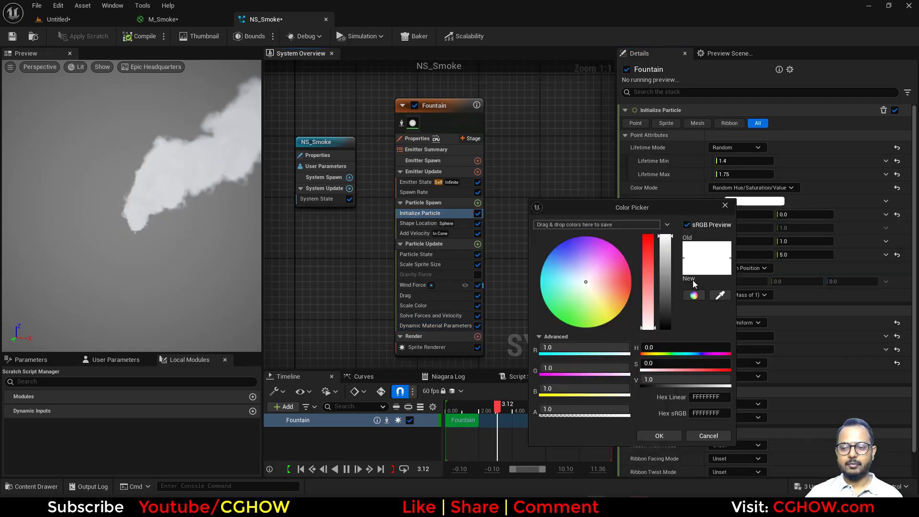
drag(662, 298, 662, 312)
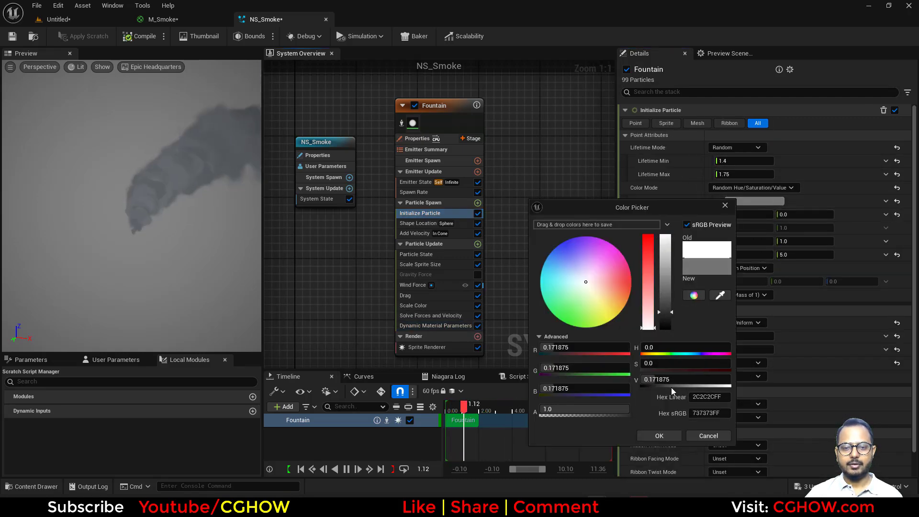
click(663, 436)
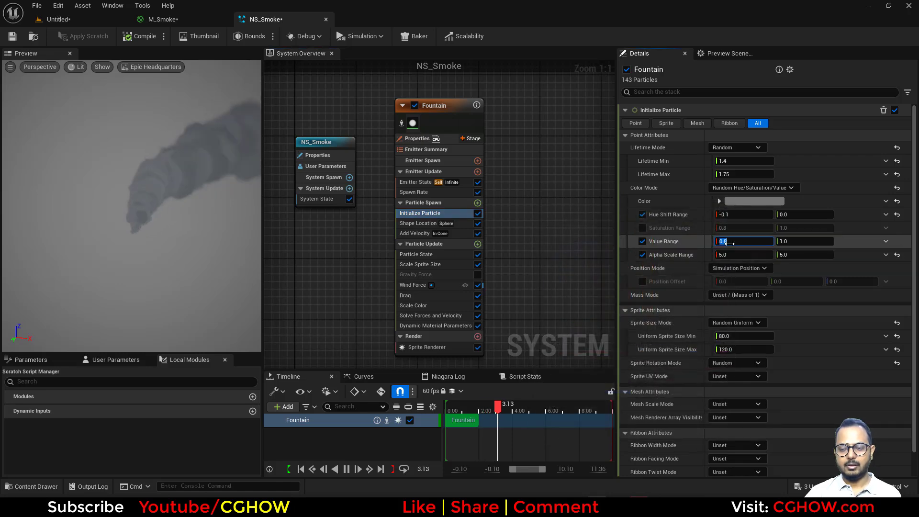
drag(730, 243, 714, 244)
click(98, 19)
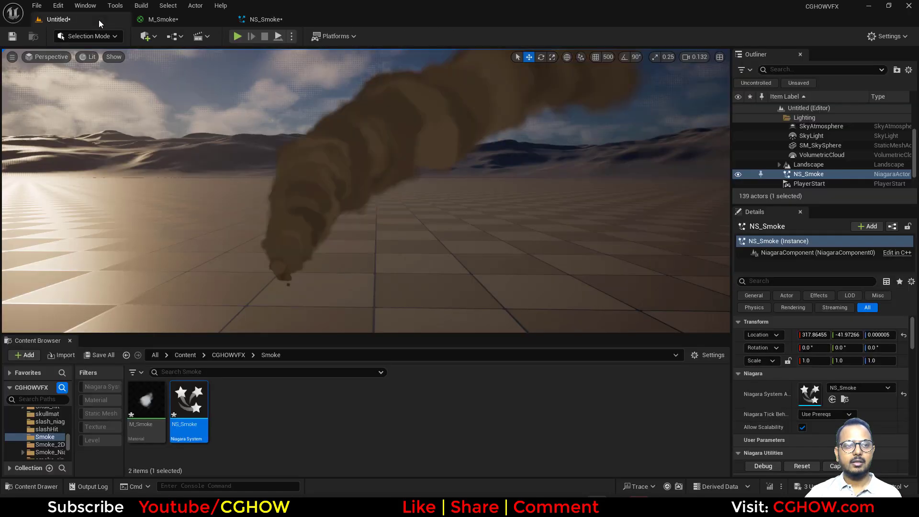
- Set pow in Fountain's Dynamic Material Parameters module to 0.424 and check the smoke in the level
click(268, 20)
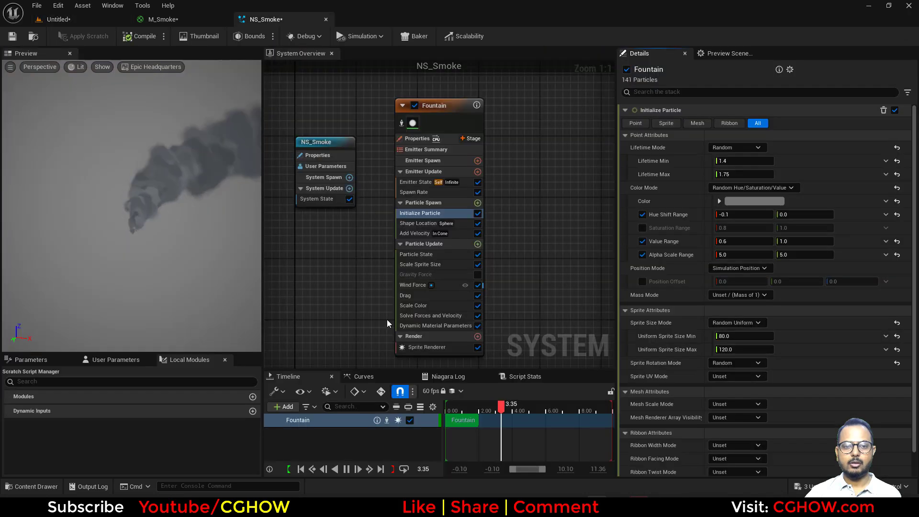
click(436, 326)
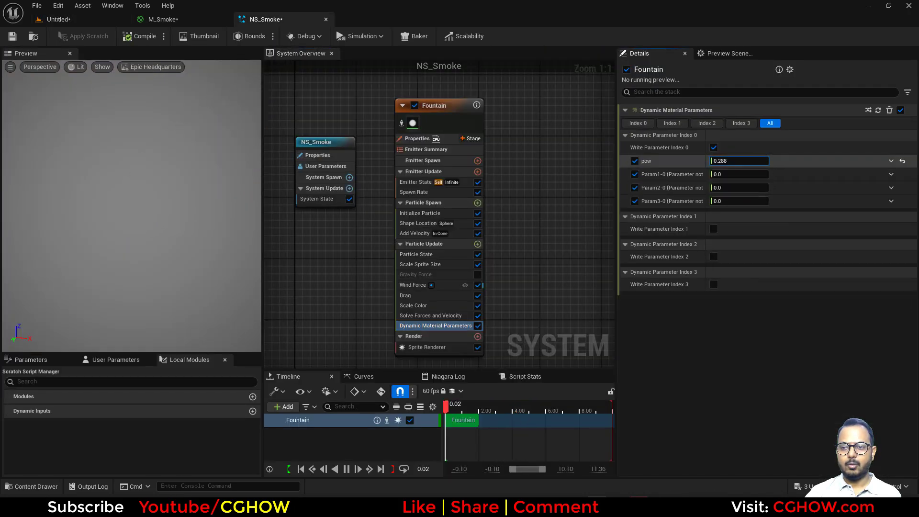
click(78, 20)
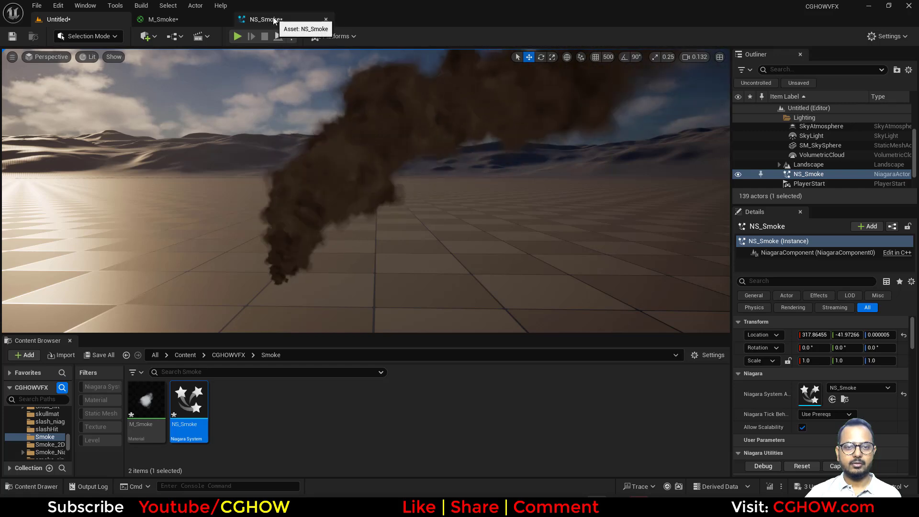
click(274, 20)
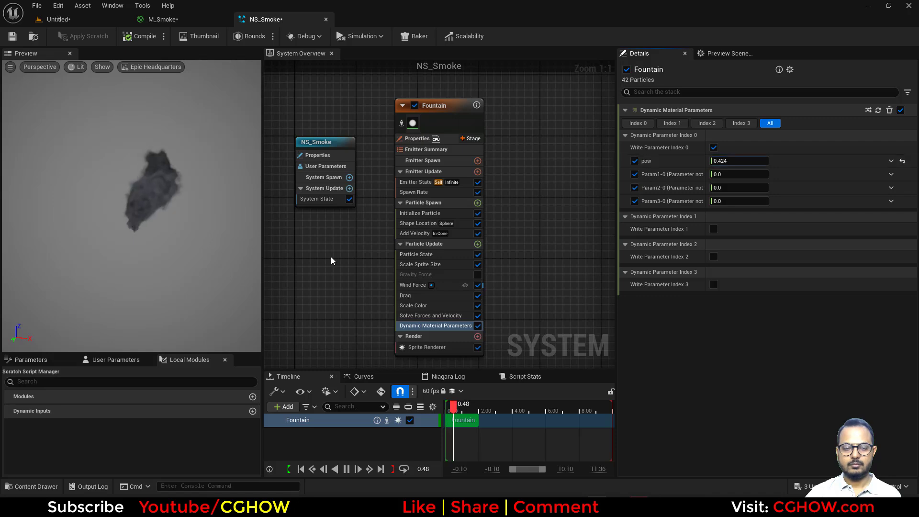
- Duplicate the Fountain emitter within NS_Smoke and place the copy beside the original
right_drag(338, 255, 299, 246)
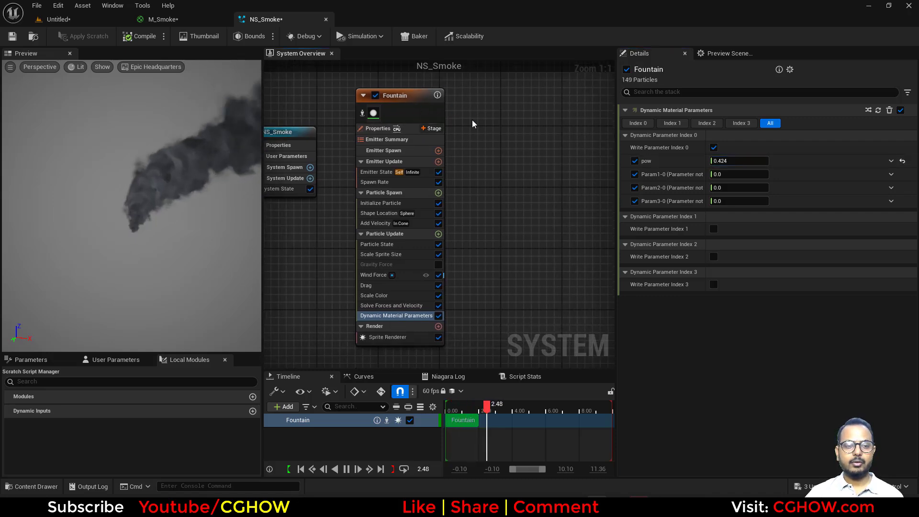
right_drag(473, 120, 458, 159)
click(404, 136)
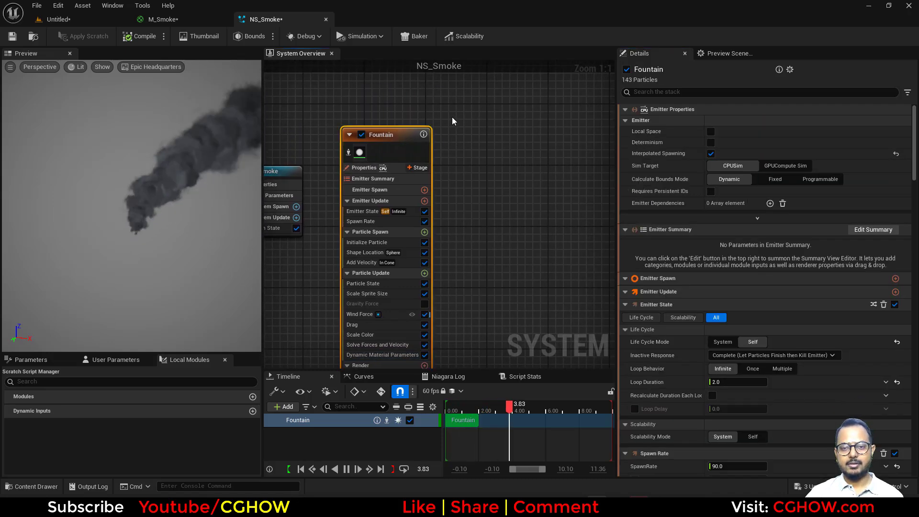
key(ctrl+v)
right_drag(449, 112, 391, 89)
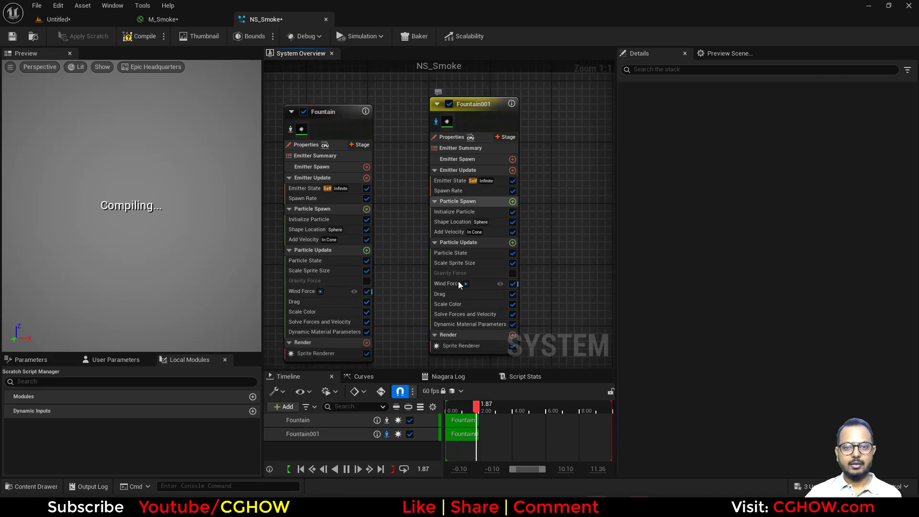
- Open the Dynamic Material Parameters module of the duplicated emitter
click(457, 325)
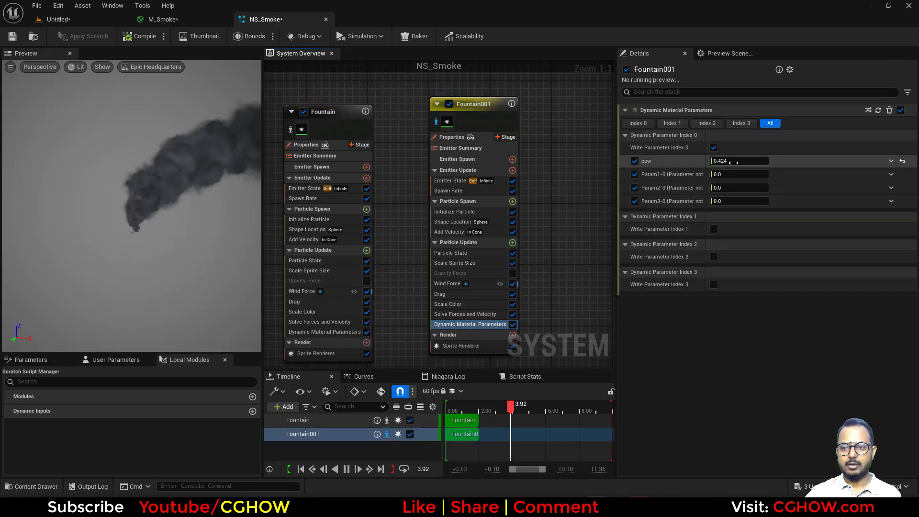